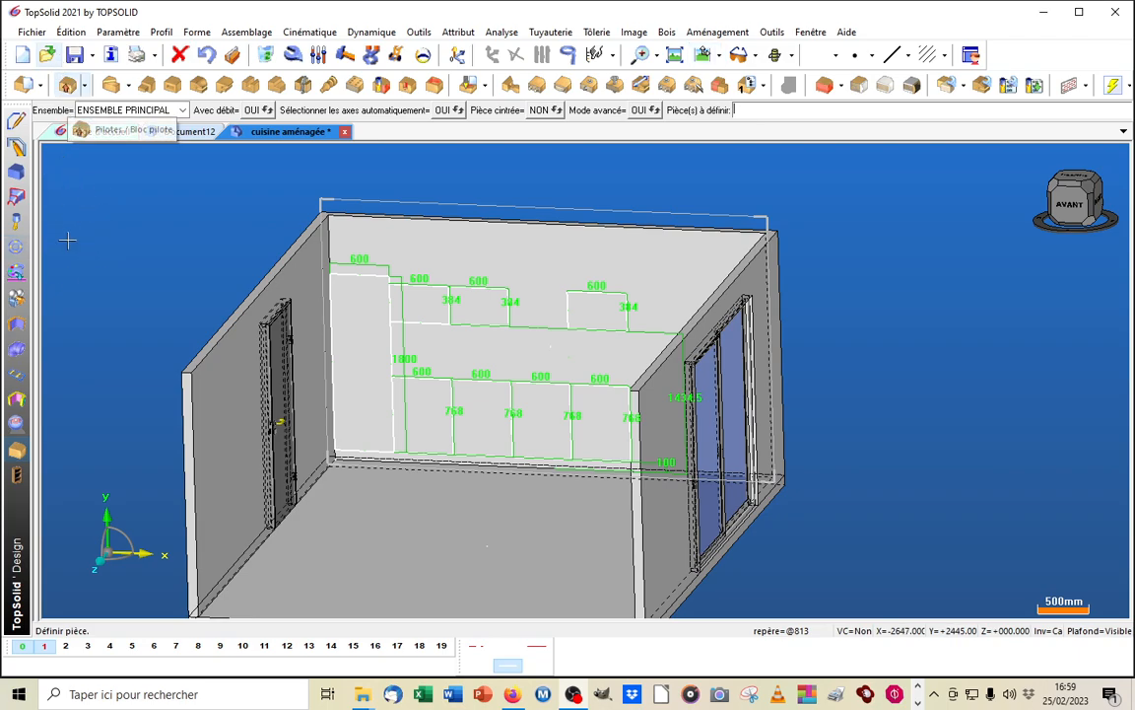
Switch from the wood tools to the shape tools and start an extruded shape
click(18, 452)
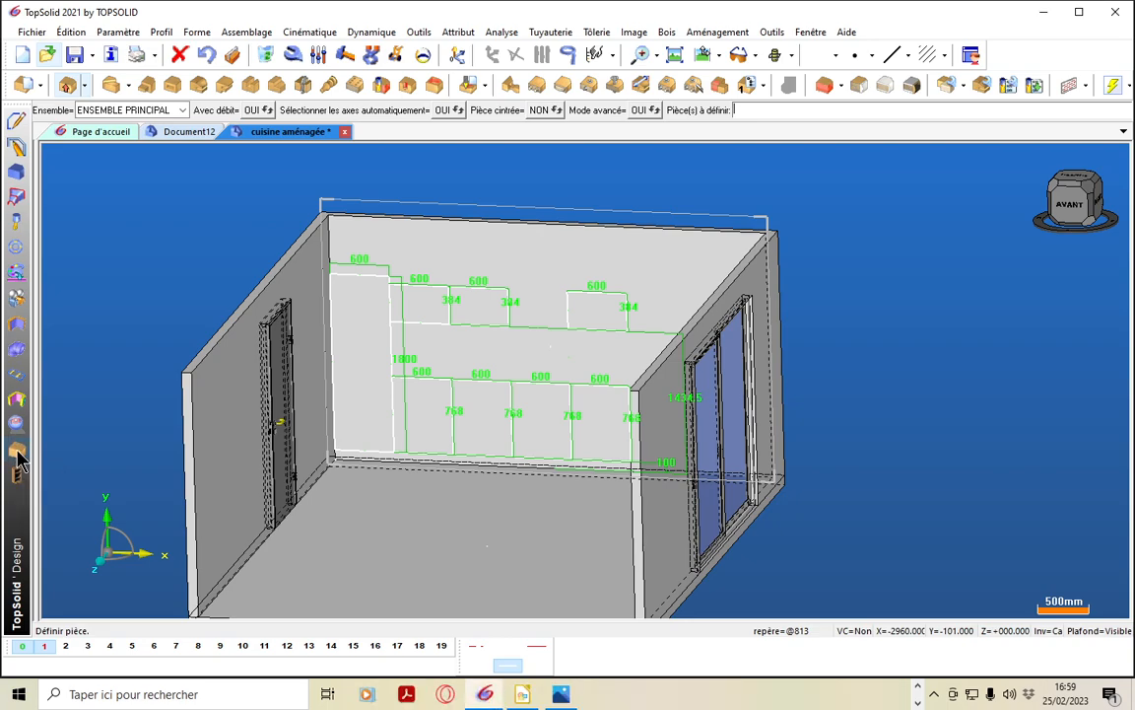
click(18, 450)
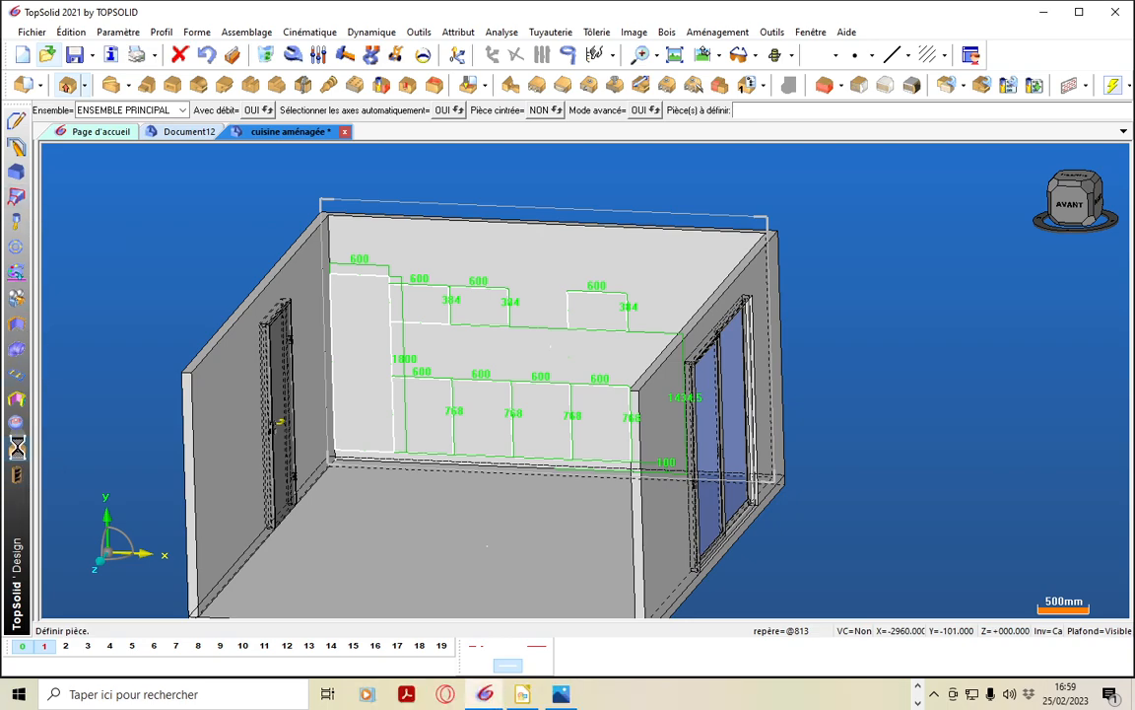
click(86, 89)
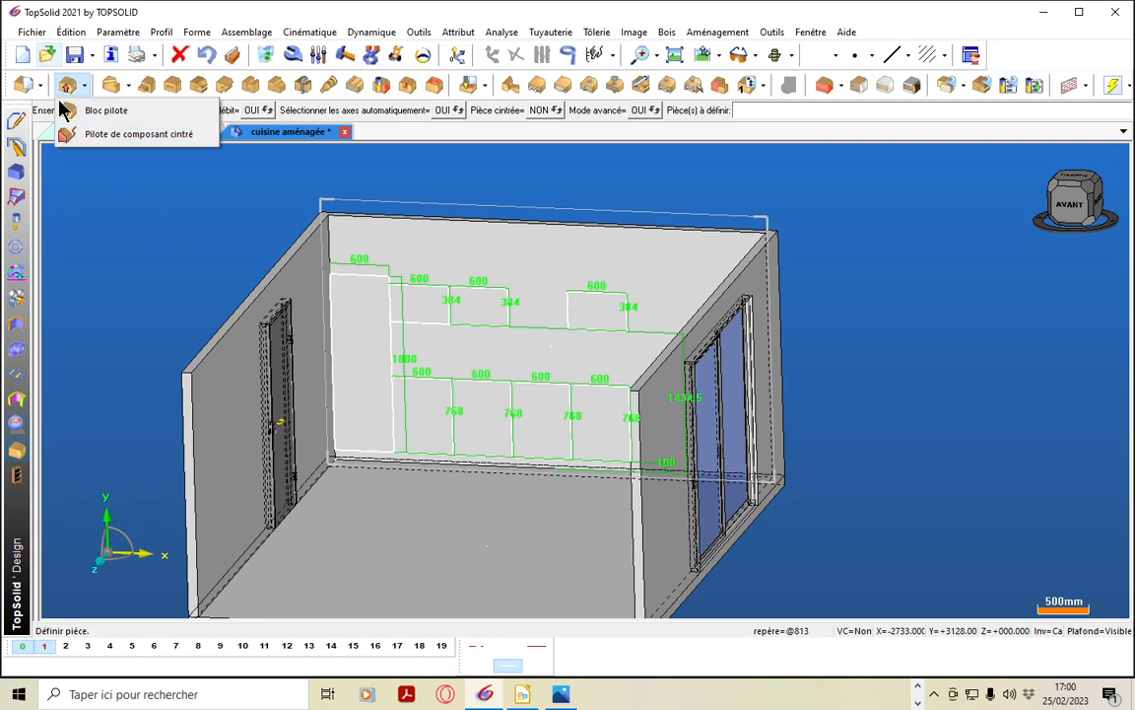
click(16, 178)
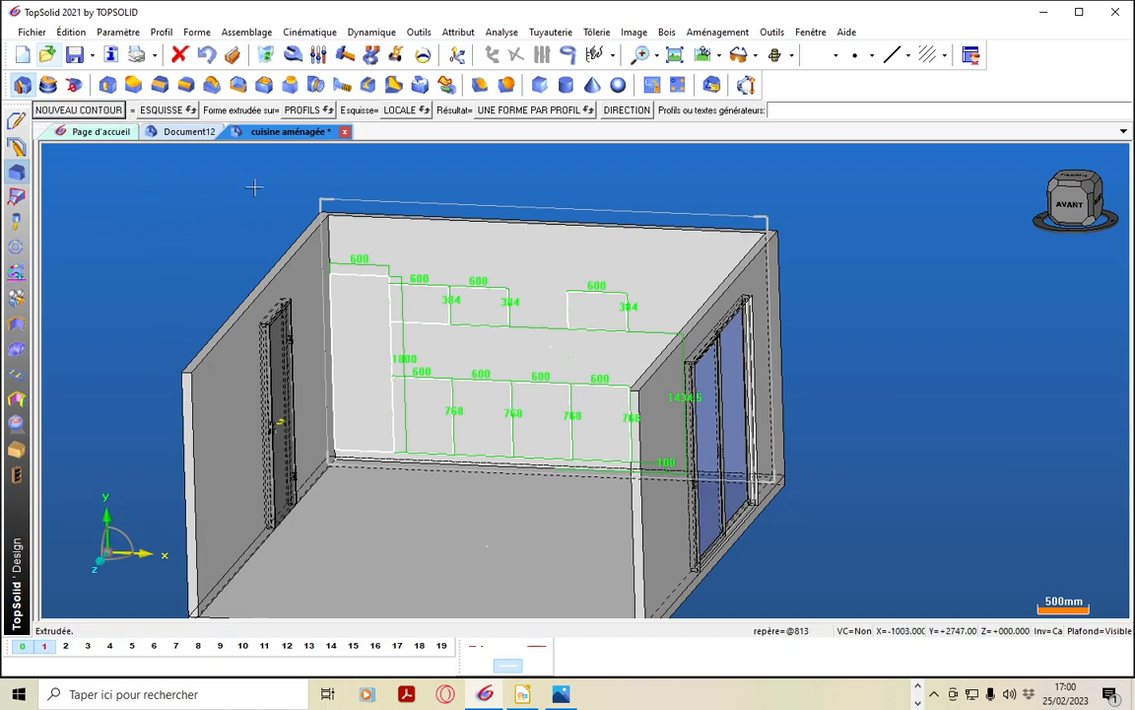
Try extruding all the cabinet profiles on the back wall together, with the sketch option set to GLOBALE
click(399, 111)
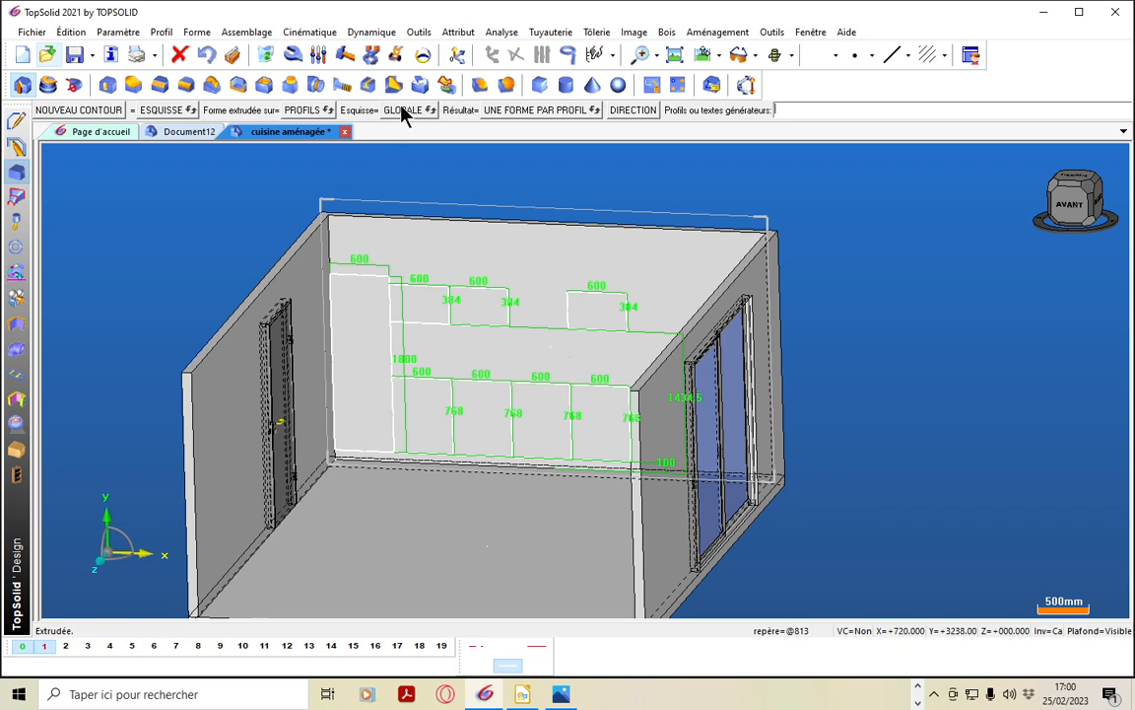
click(402, 107)
click(402, 108)
click(390, 336)
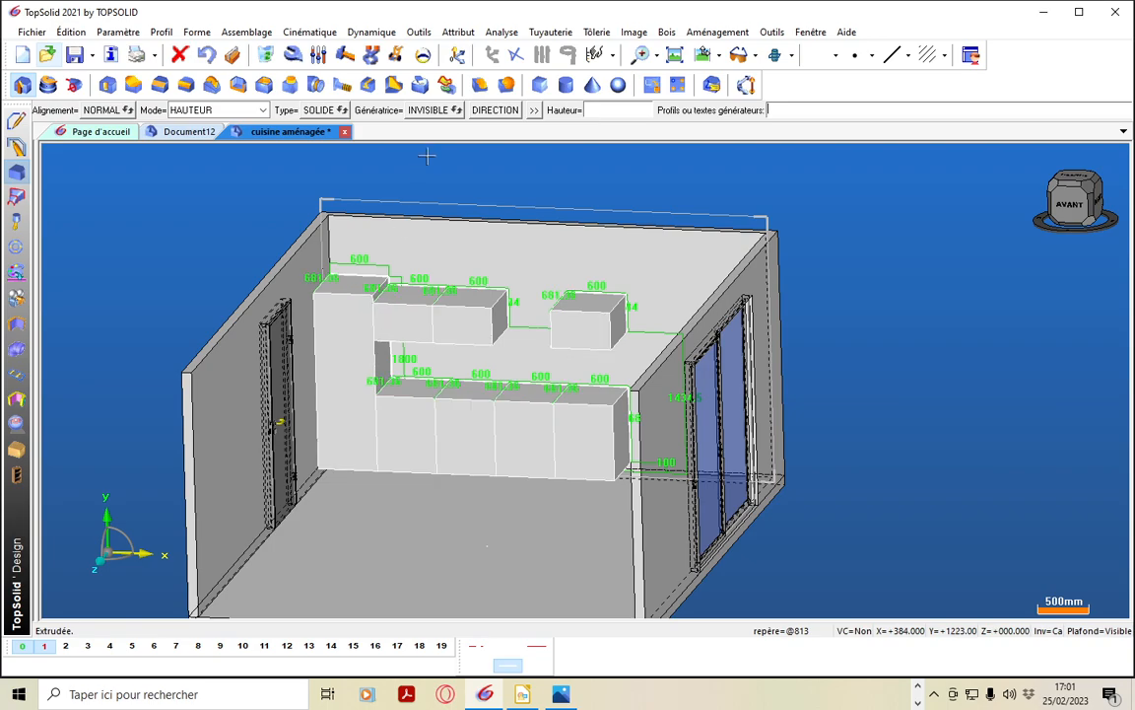
Try the visible generator and surface type options on the extrusion, and undo the selection of all profiles
click(435, 110)
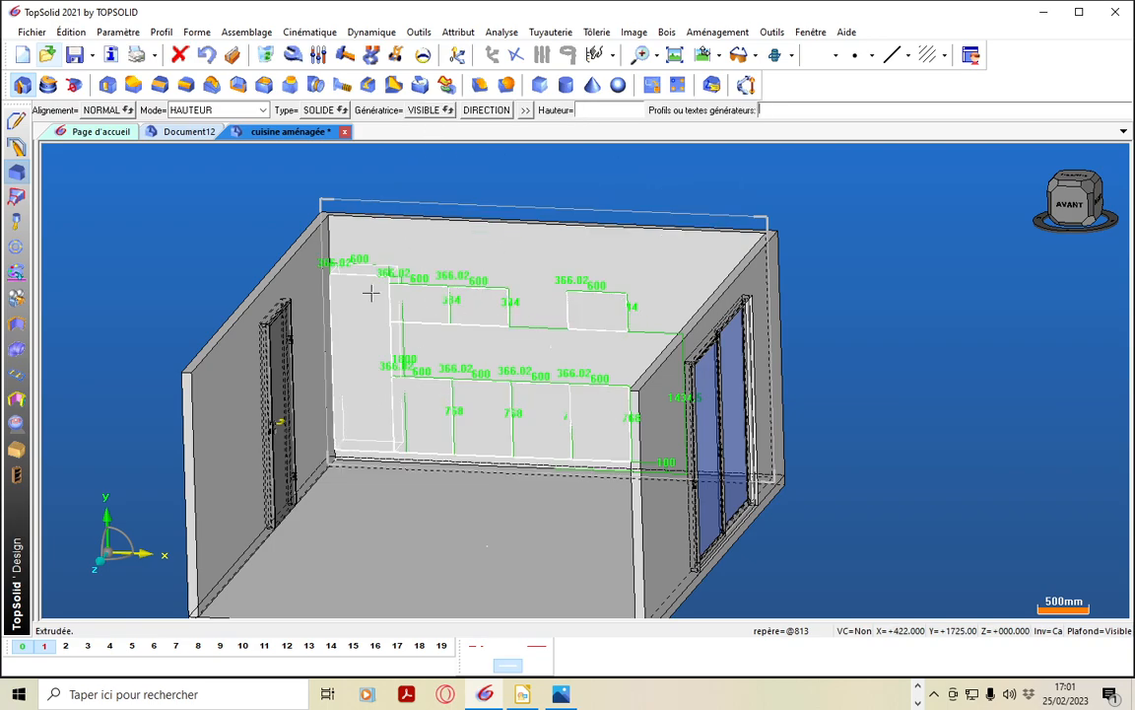
click(436, 111)
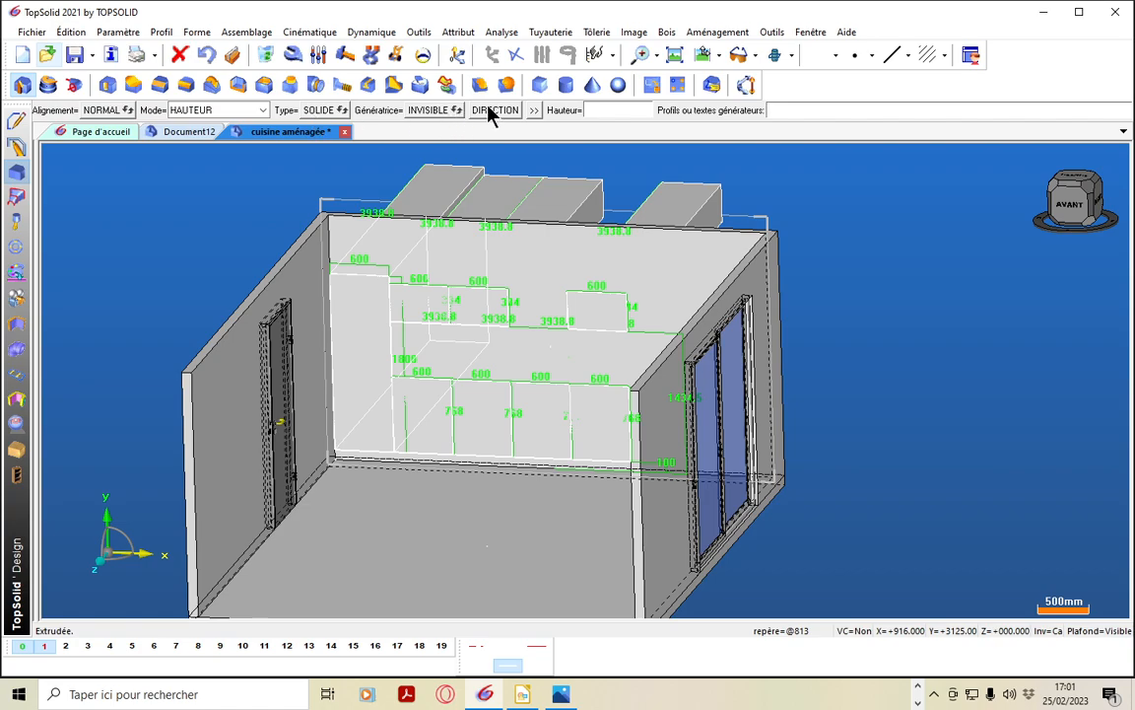
click(339, 110)
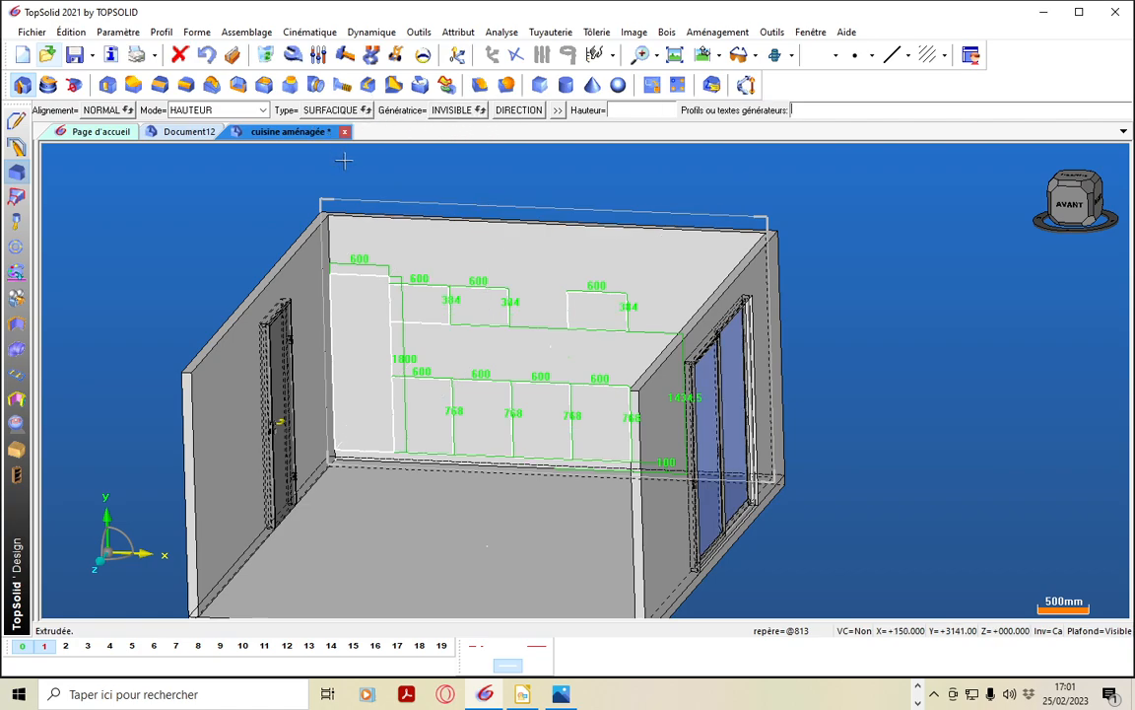
click(365, 110)
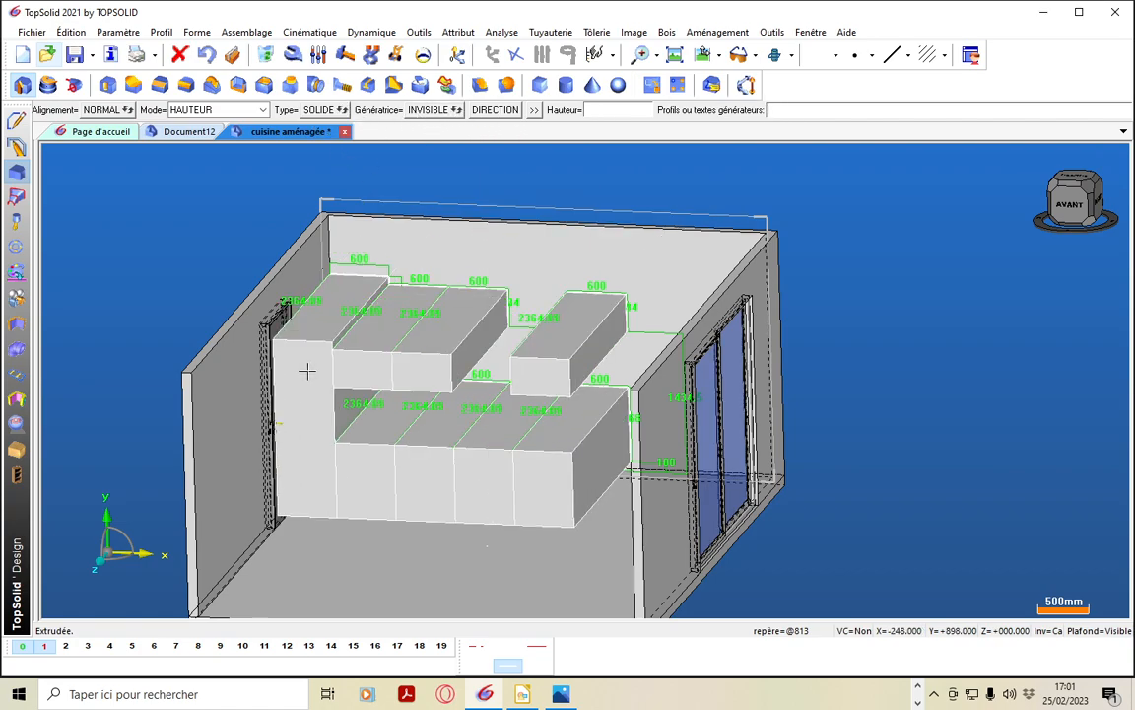
click(208, 59)
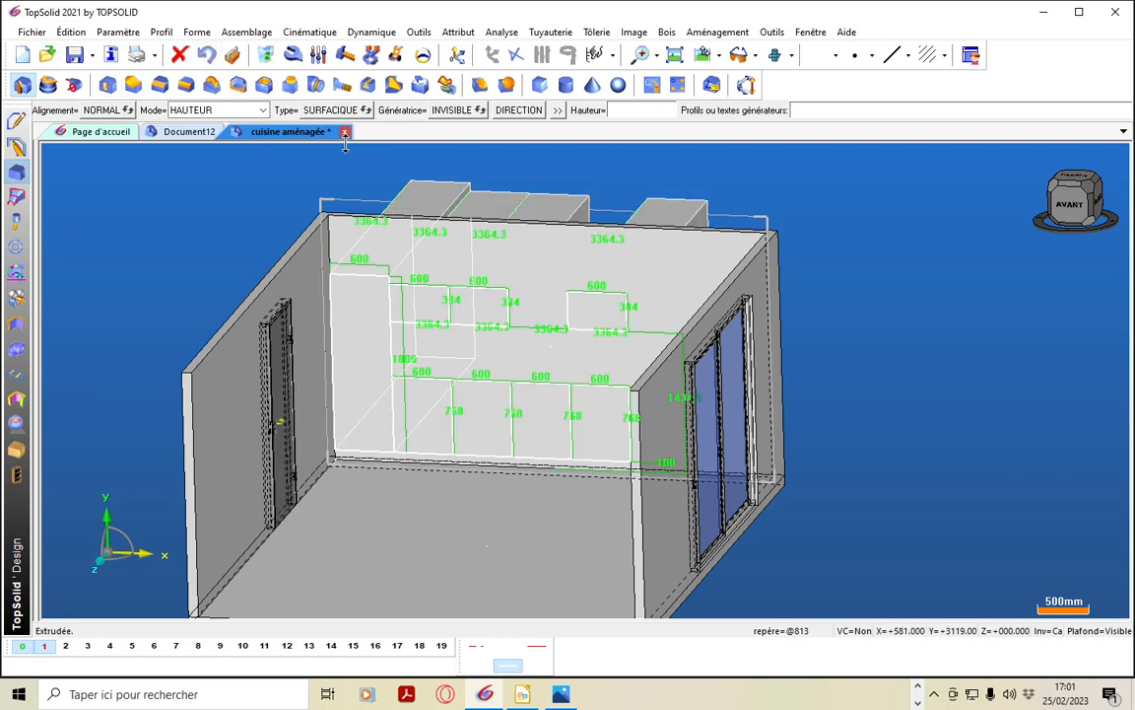
click(208, 58)
click(208, 58)
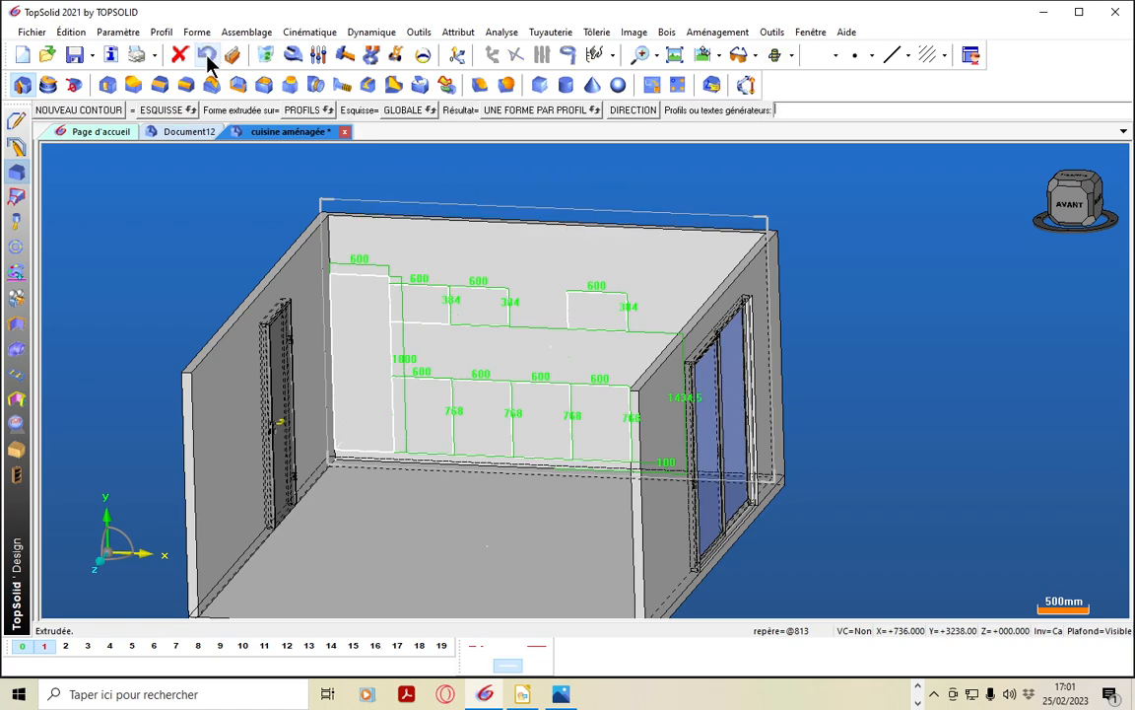
Extrude only the tall cabinet profile into the room, with the sketch option LOCALE and a height parameter profMB=560
click(407, 112)
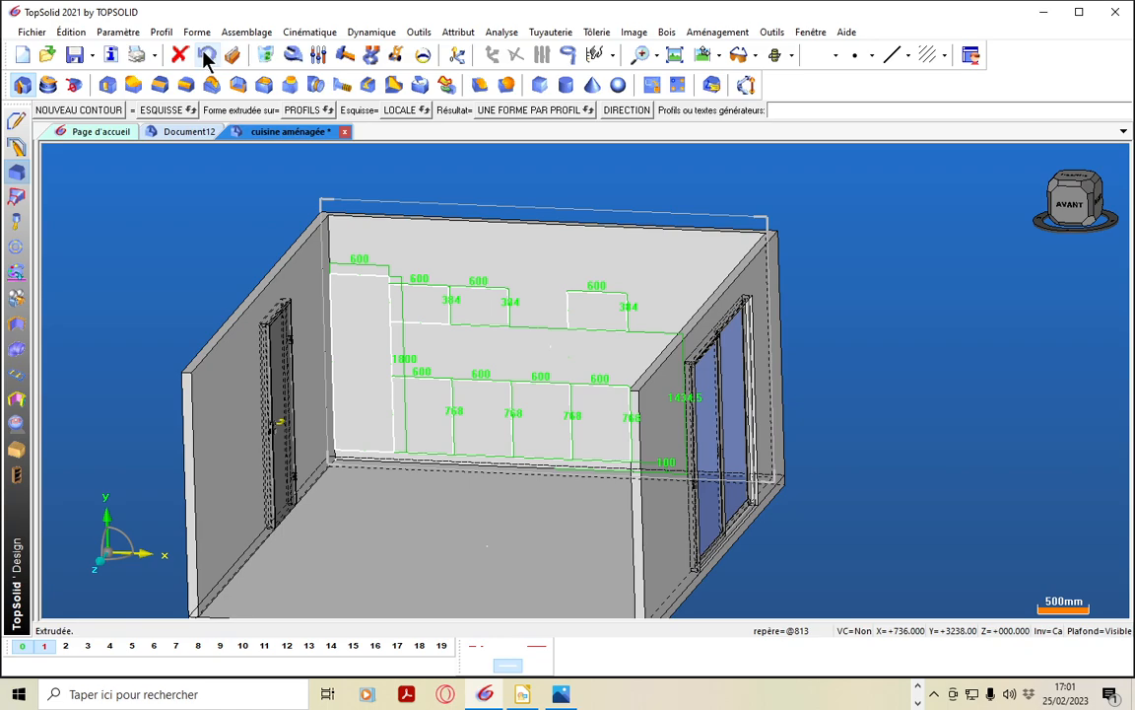
click(389, 338)
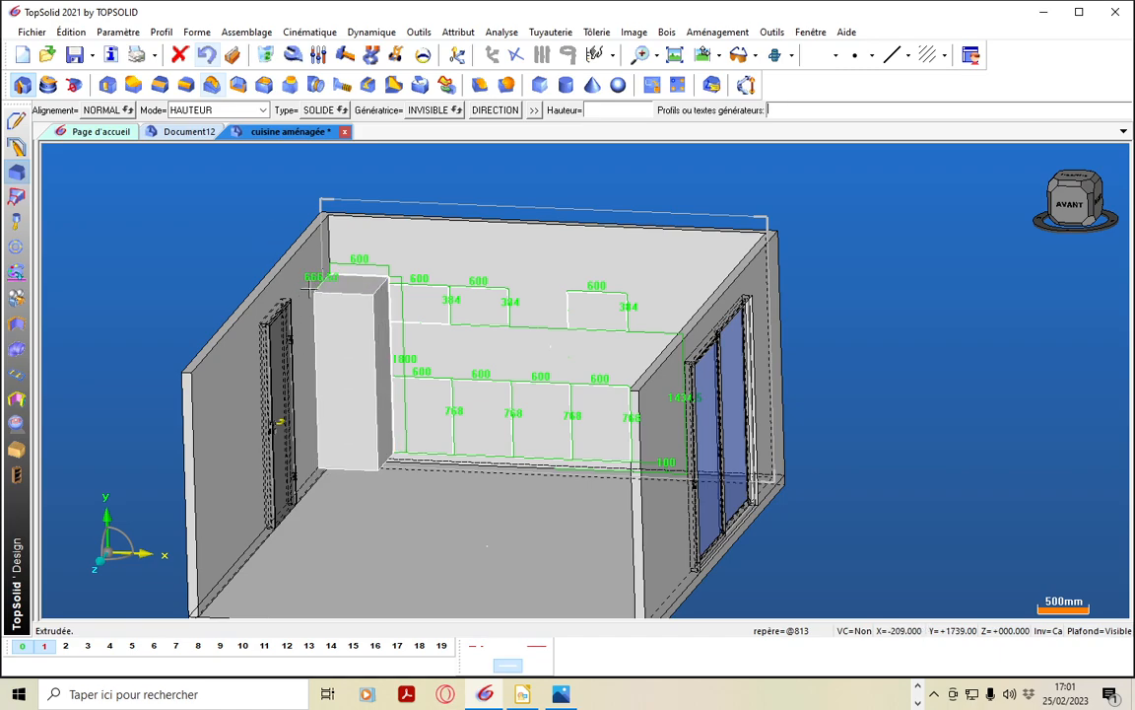
click(300, 290)
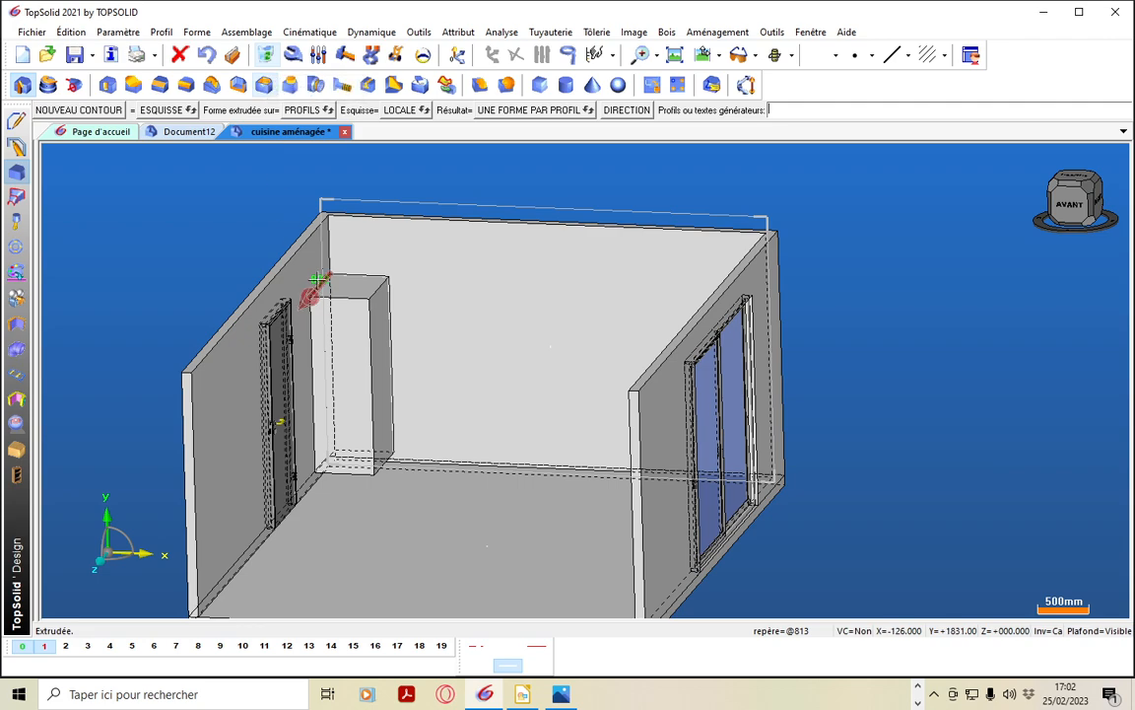
click(206, 54)
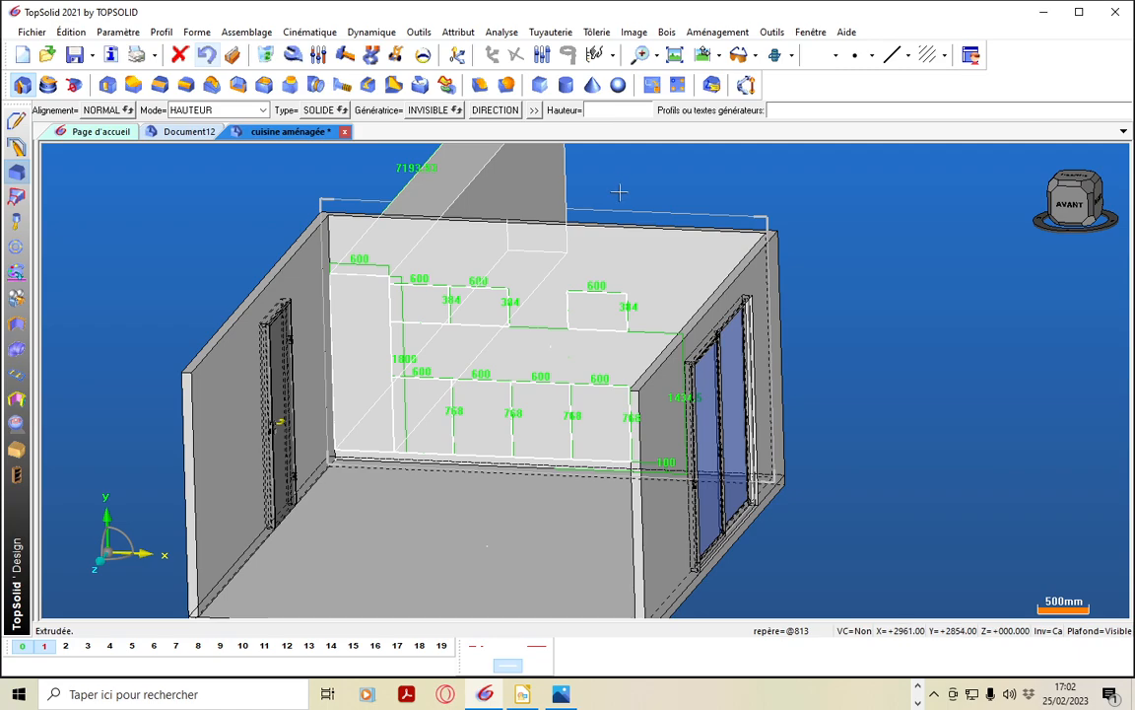
text(profMB)
text(=560)
key(Return)
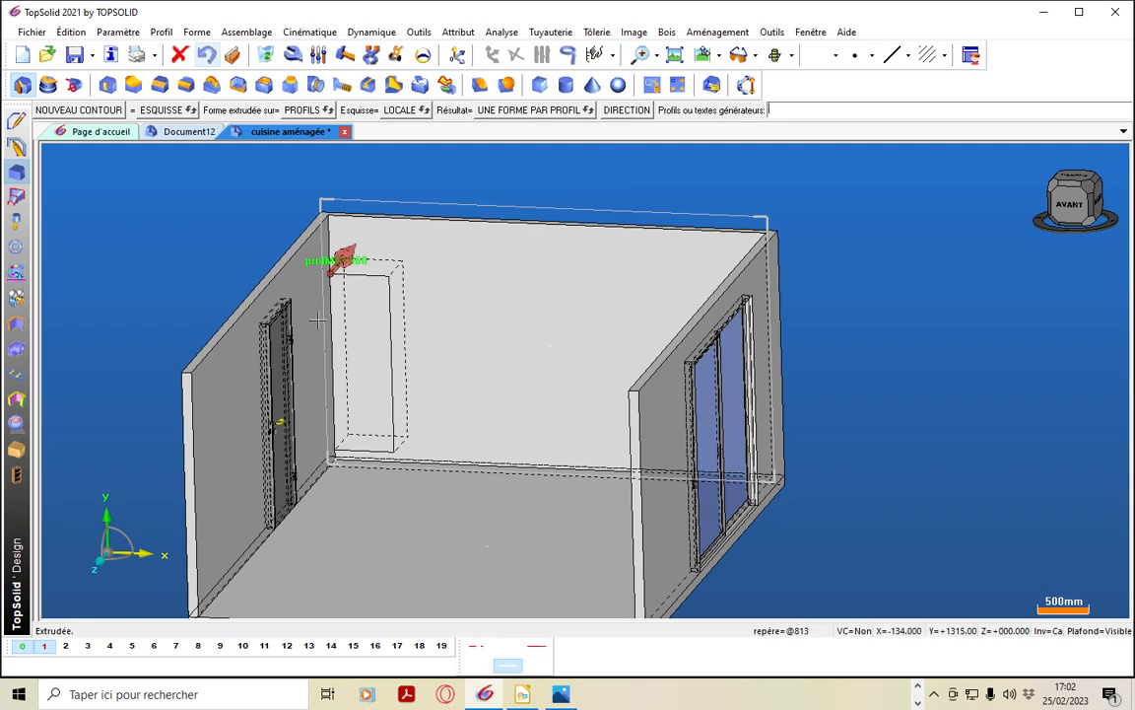
click(313, 237)
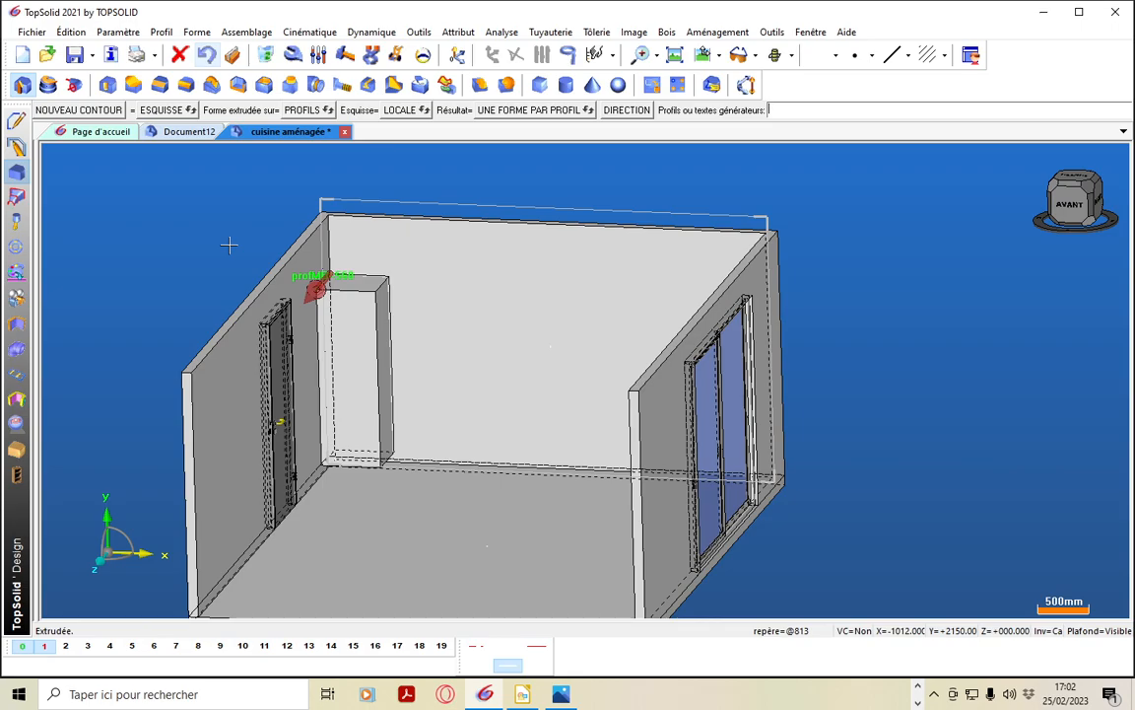
Show the hidden elements and extrude the first base cabinet profile beside the tall cabinet into the room by the profMB parameter
mouse_move(459, 547)
middle_down()
mouse_move(345, 540)
mouse_move(425, 540)
mouse_move(451, 527)
middle_up()
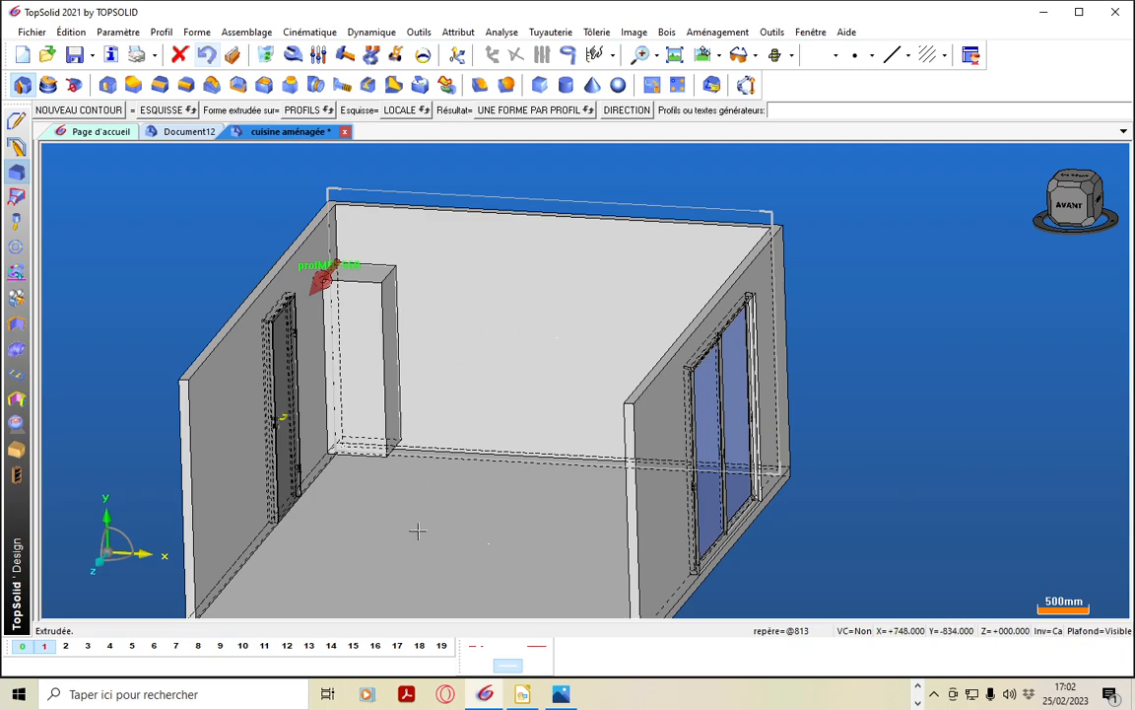
click(1052, 636)
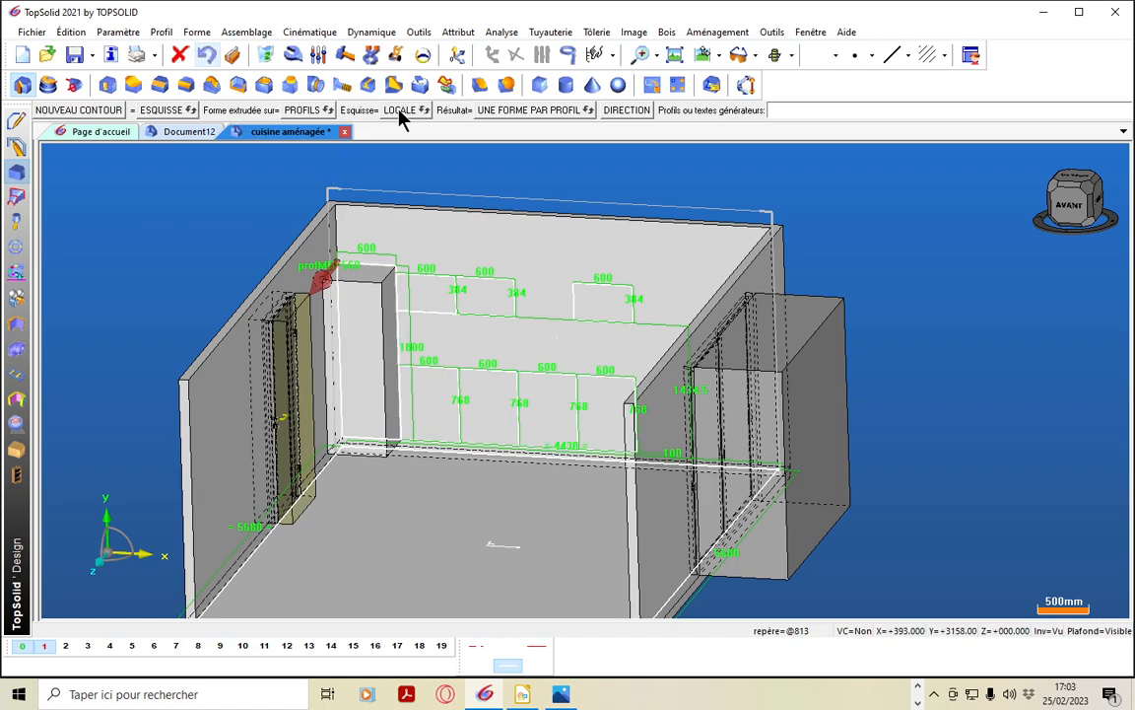
click(429, 371)
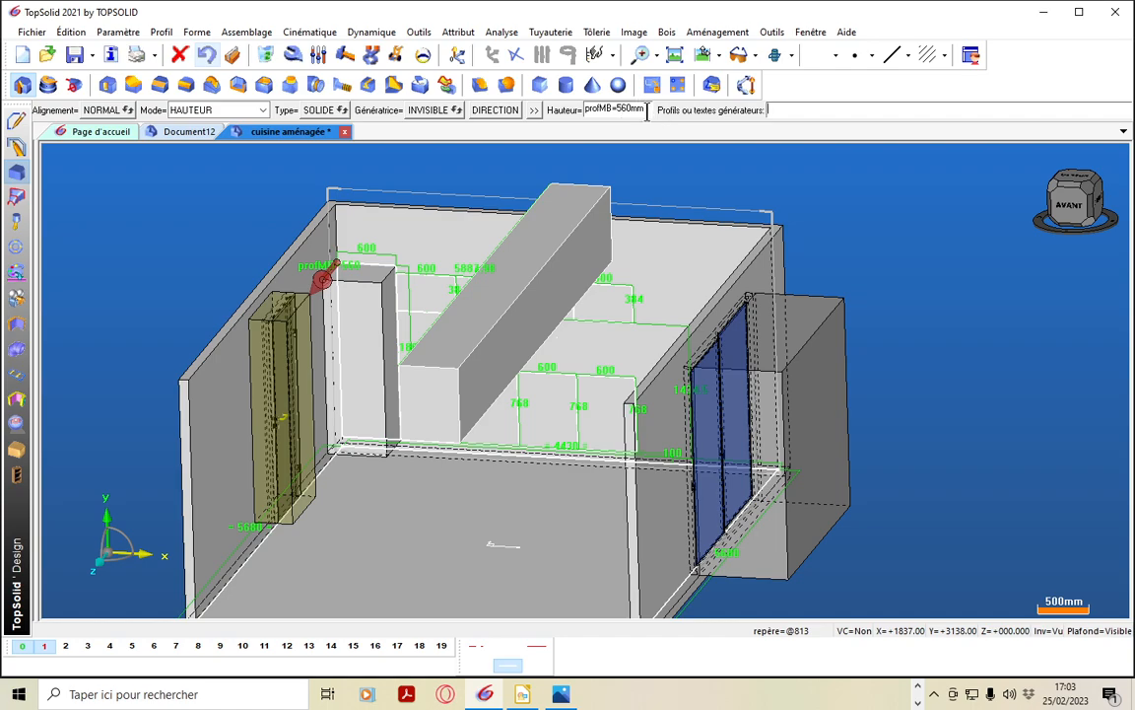
key(Return)
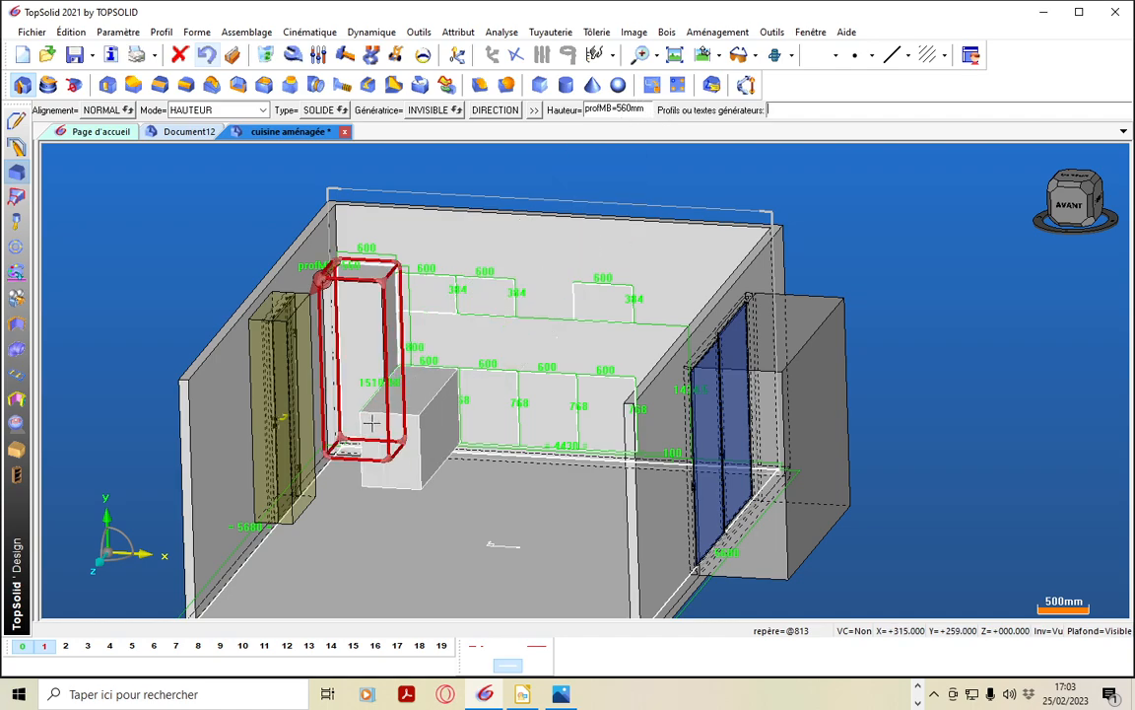
click(372, 421)
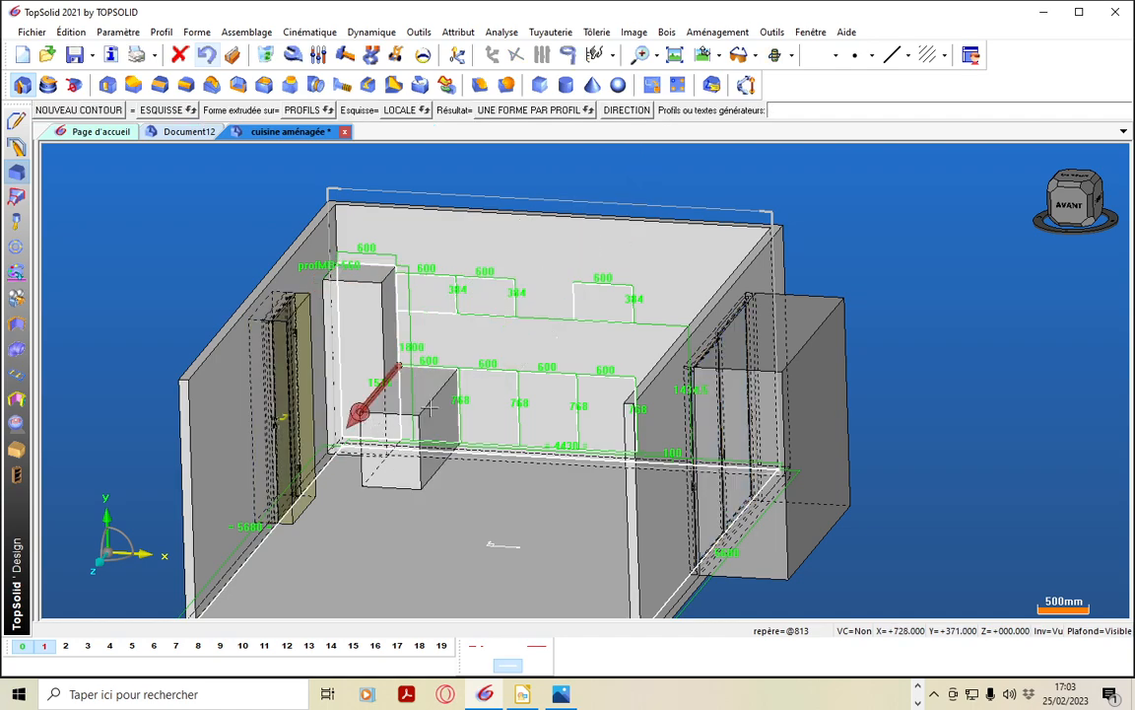
click(206, 55)
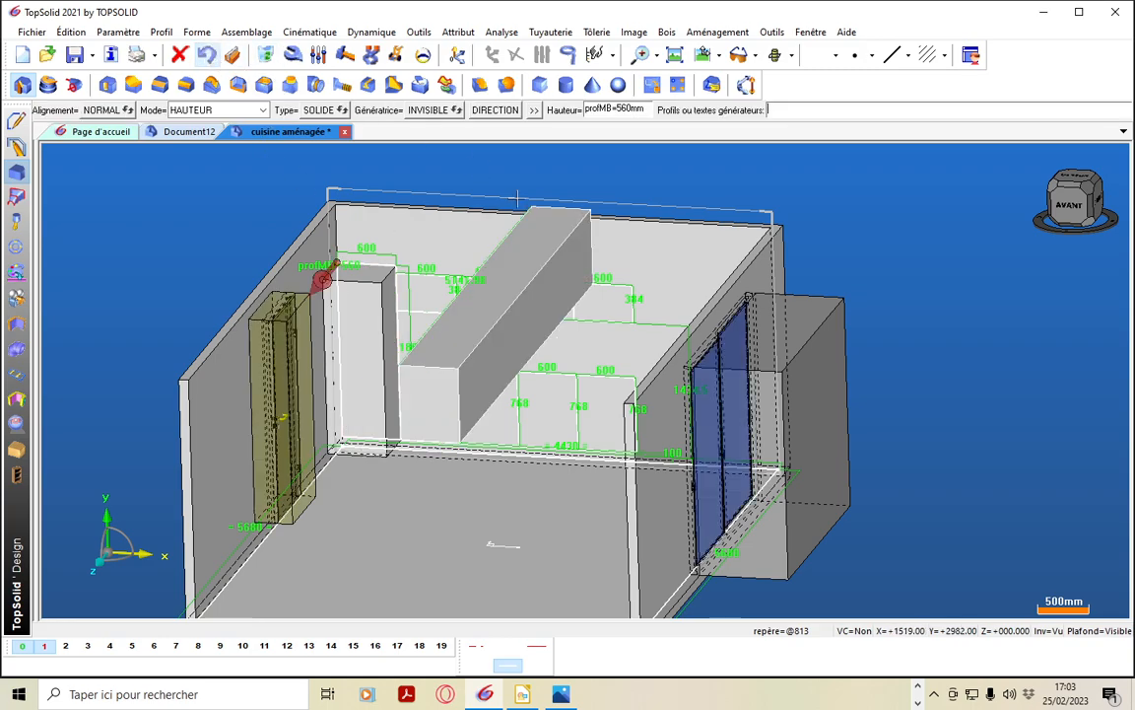
click(645, 109)
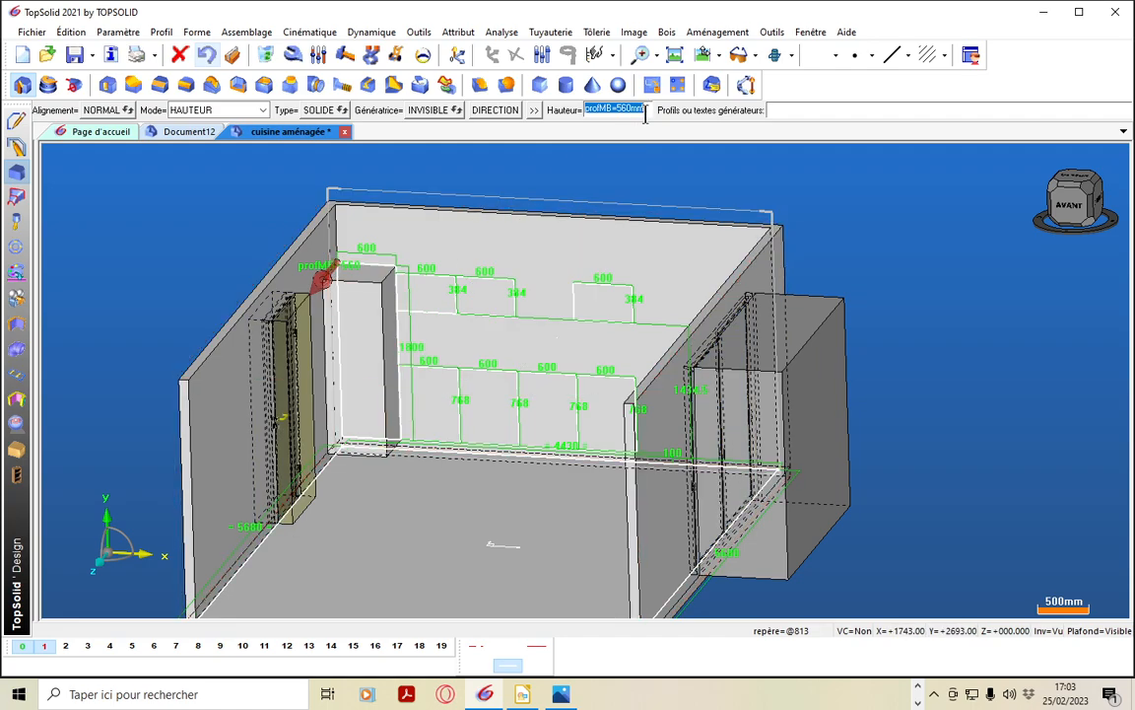
text(4)
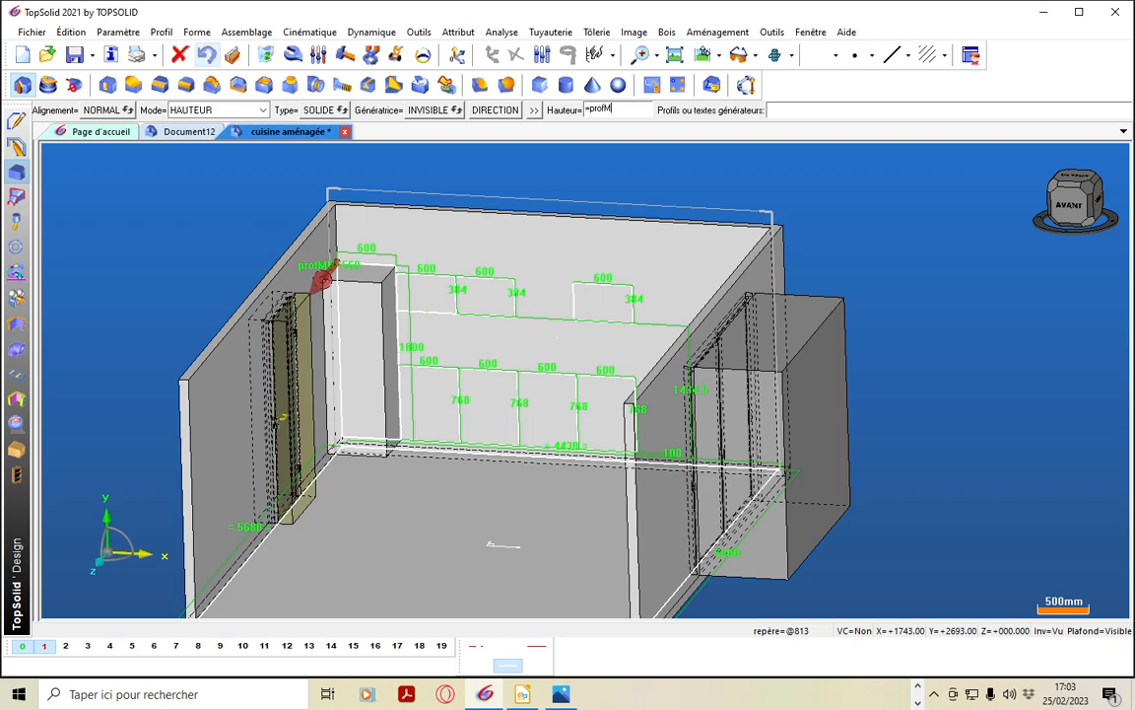
text(profMH)
key(Return)
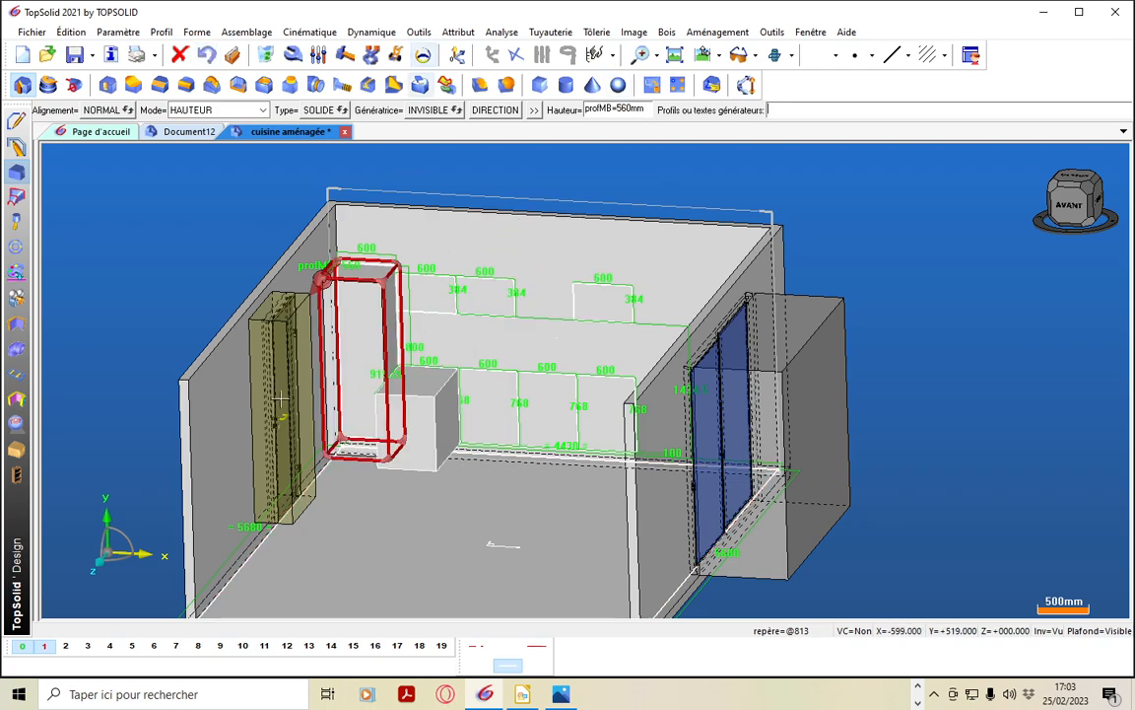
click(367, 381)
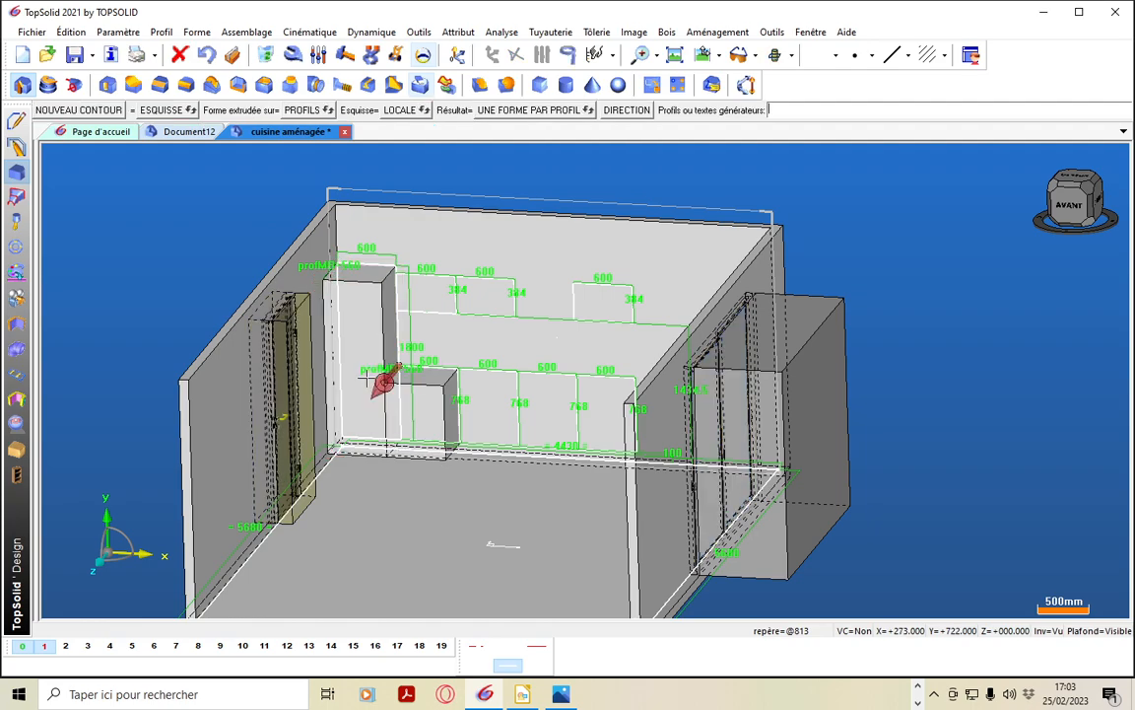
Extrude the three remaining base cabinet profiles into the room, each by the same profMB parameter
click(495, 372)
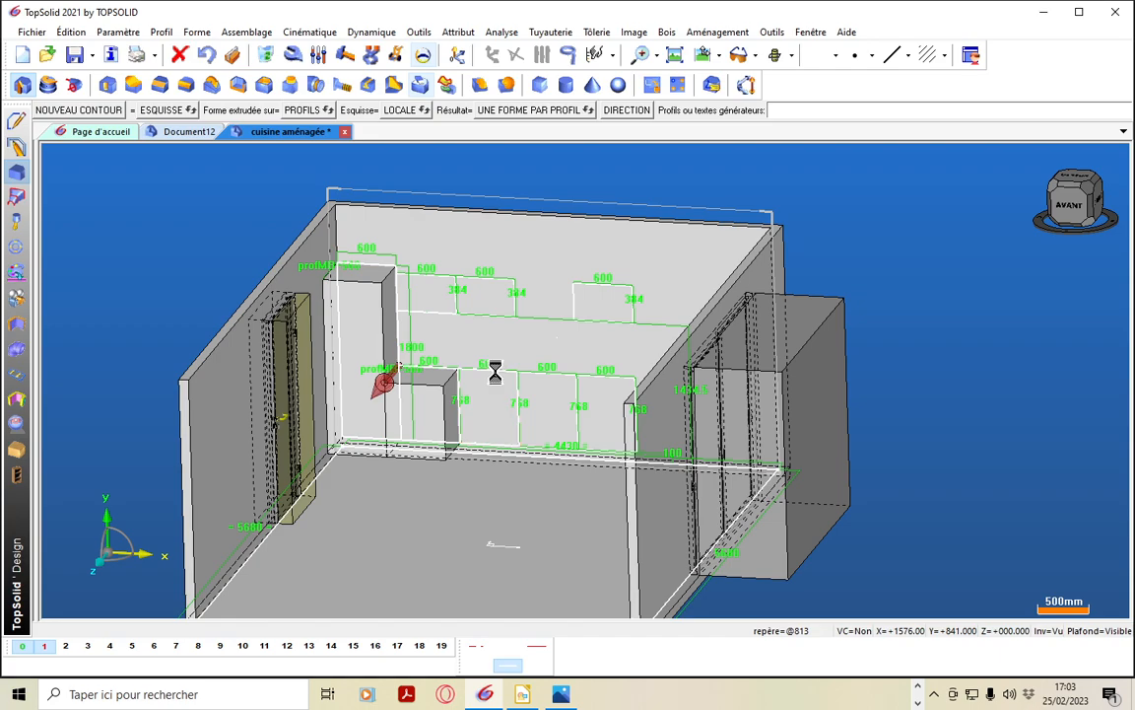
click(430, 397)
click(536, 375)
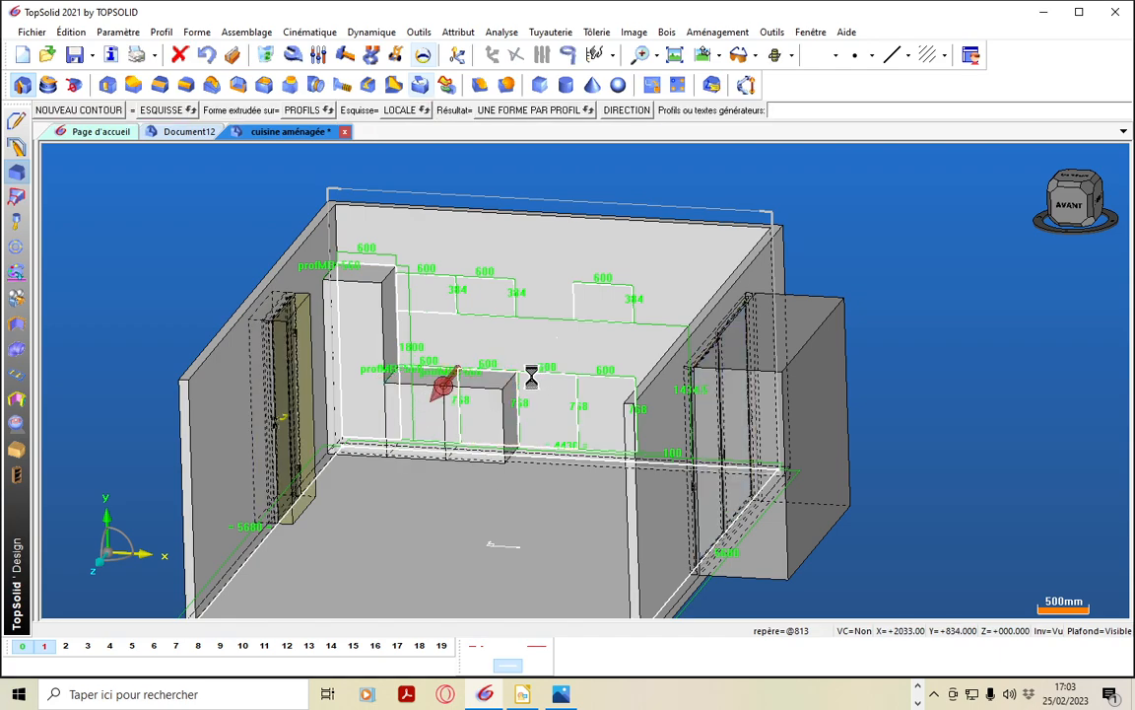
click(479, 402)
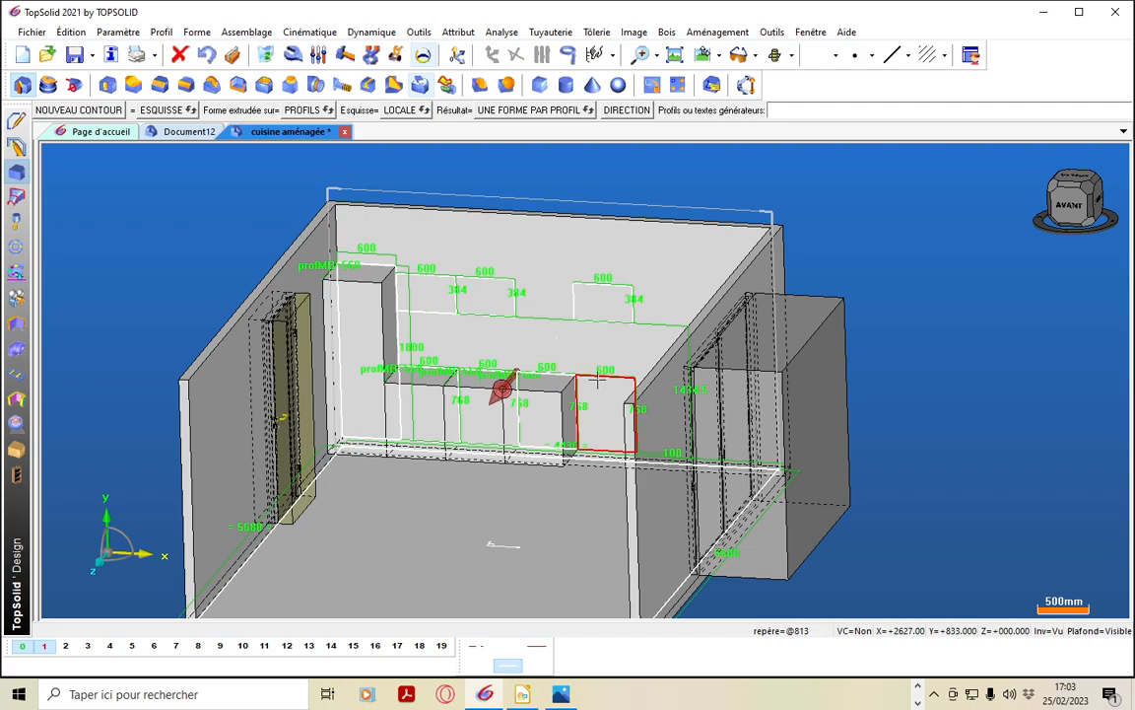
click(598, 376)
click(543, 405)
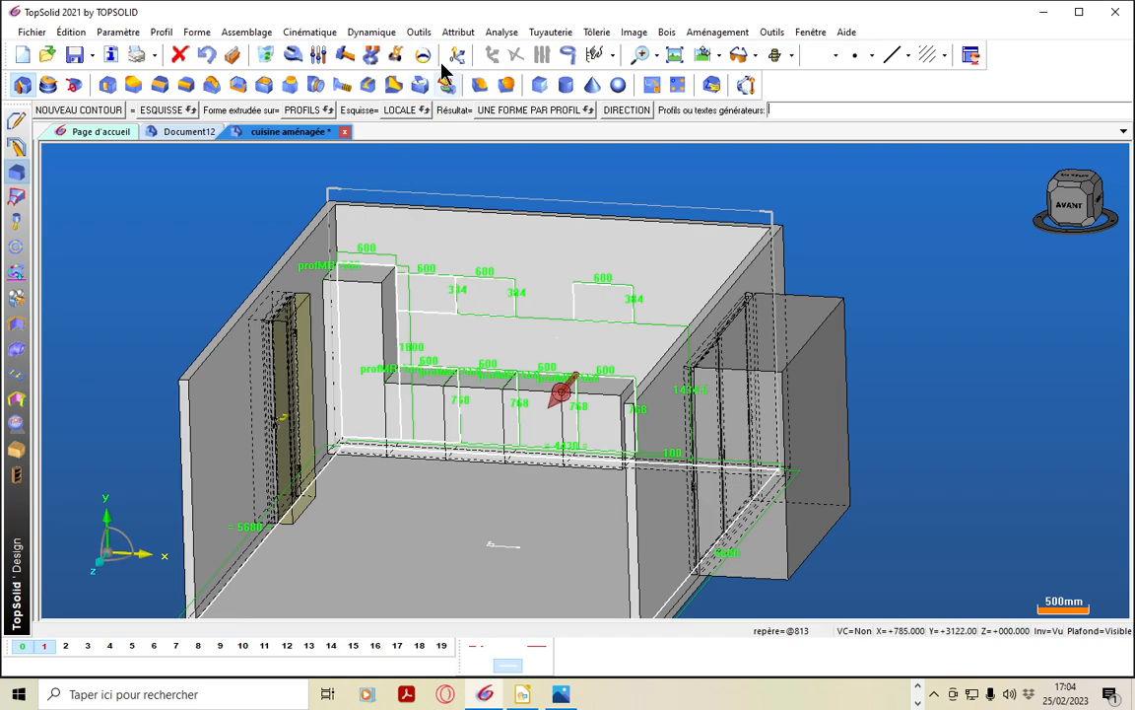
Set the shared cabinet depth parameter profMB to 600 mm and apply the change to the extruded volumes
click(317, 55)
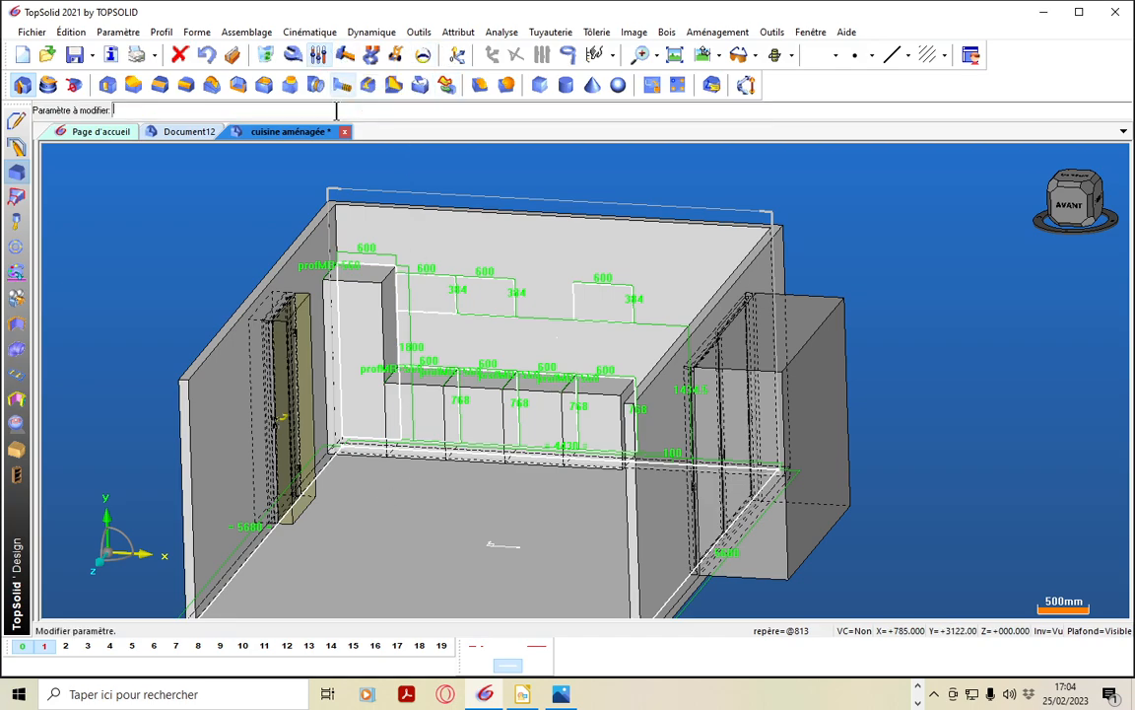
click(325, 264)
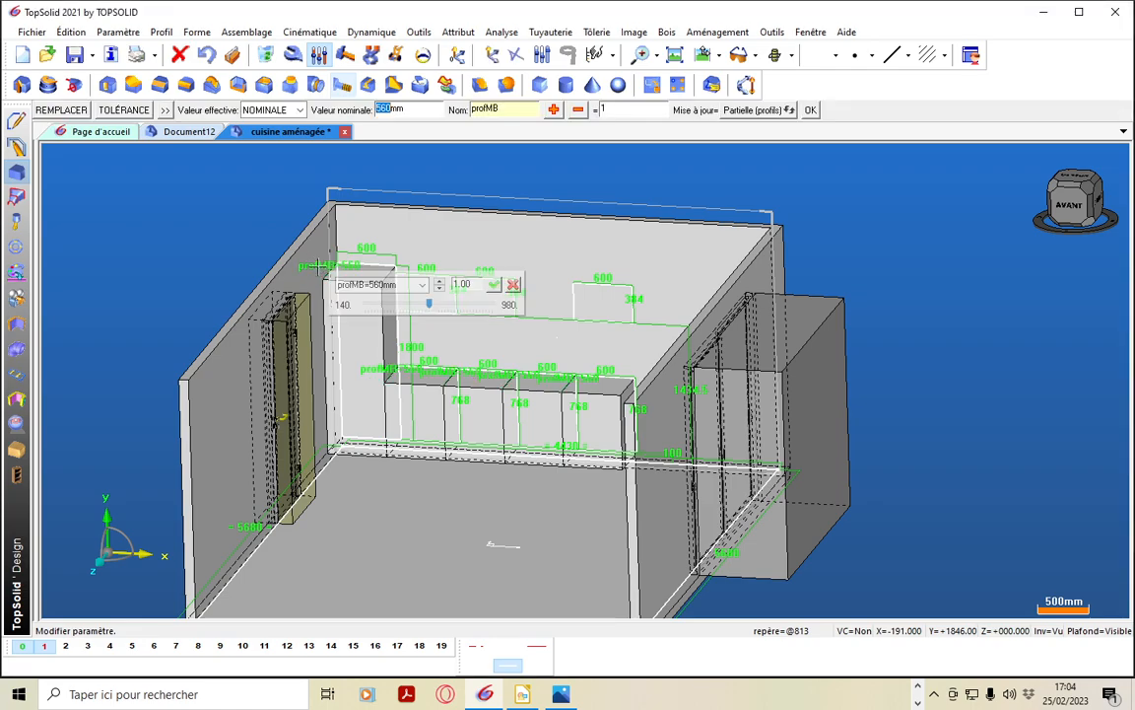
text(600)
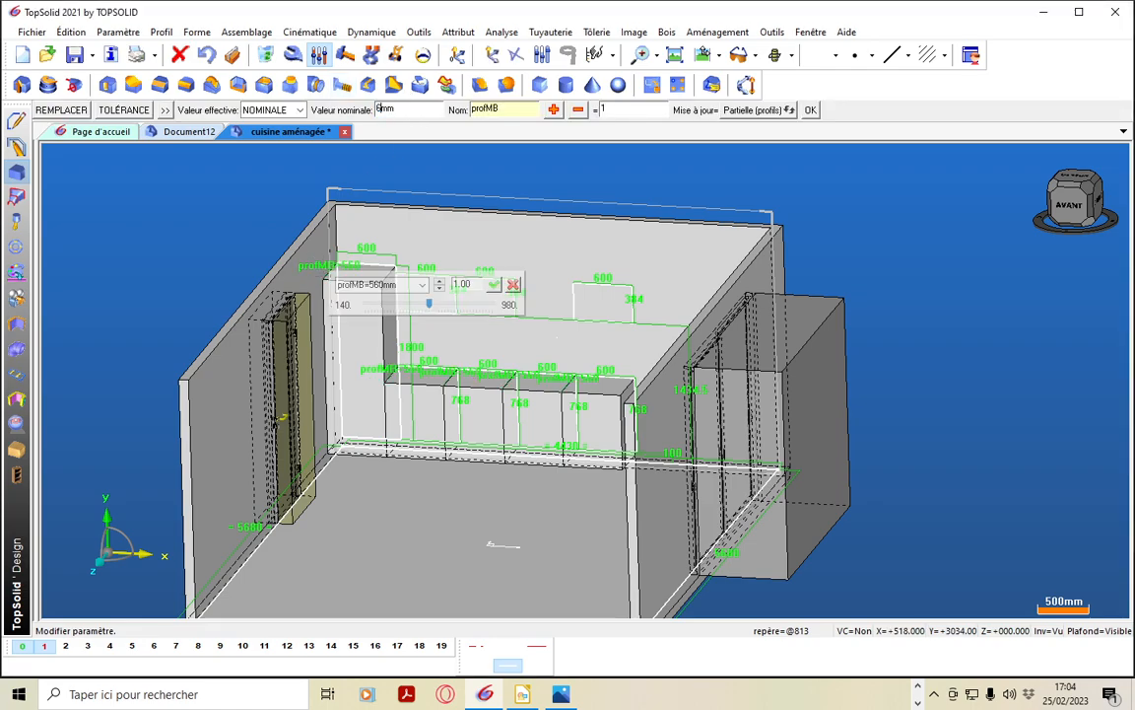
key(Return)
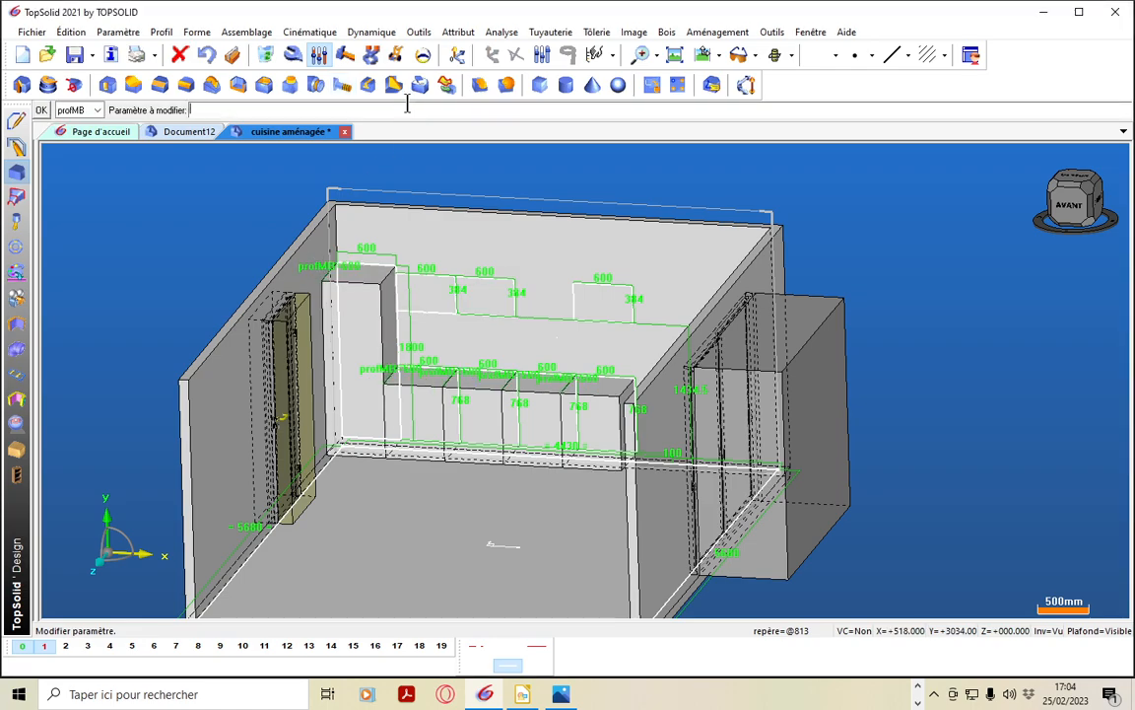
click(40, 110)
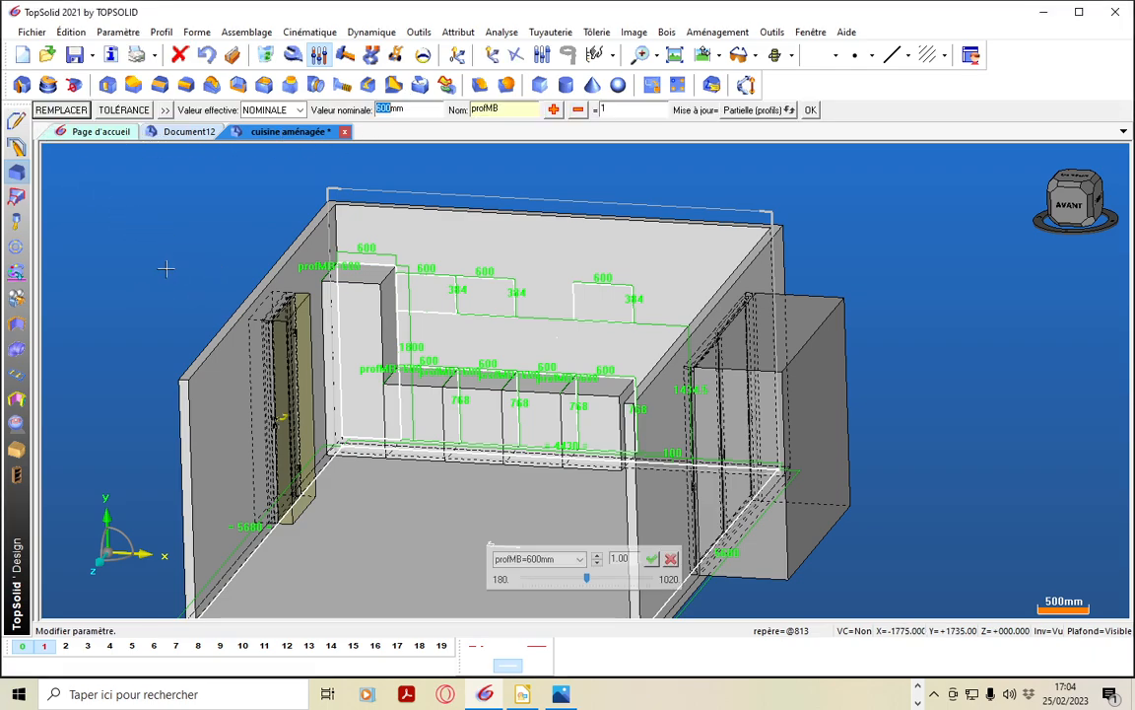
Display the document's assembly tree and examine which sets it offers for editing
click(37, 352)
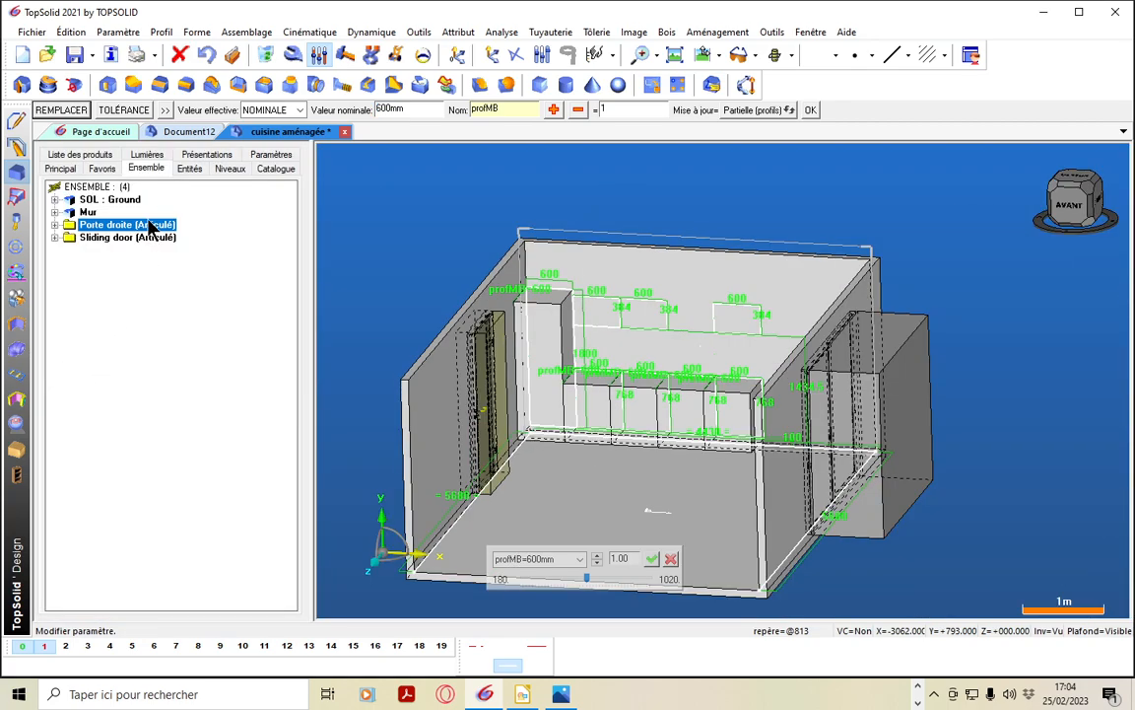
click(152, 167)
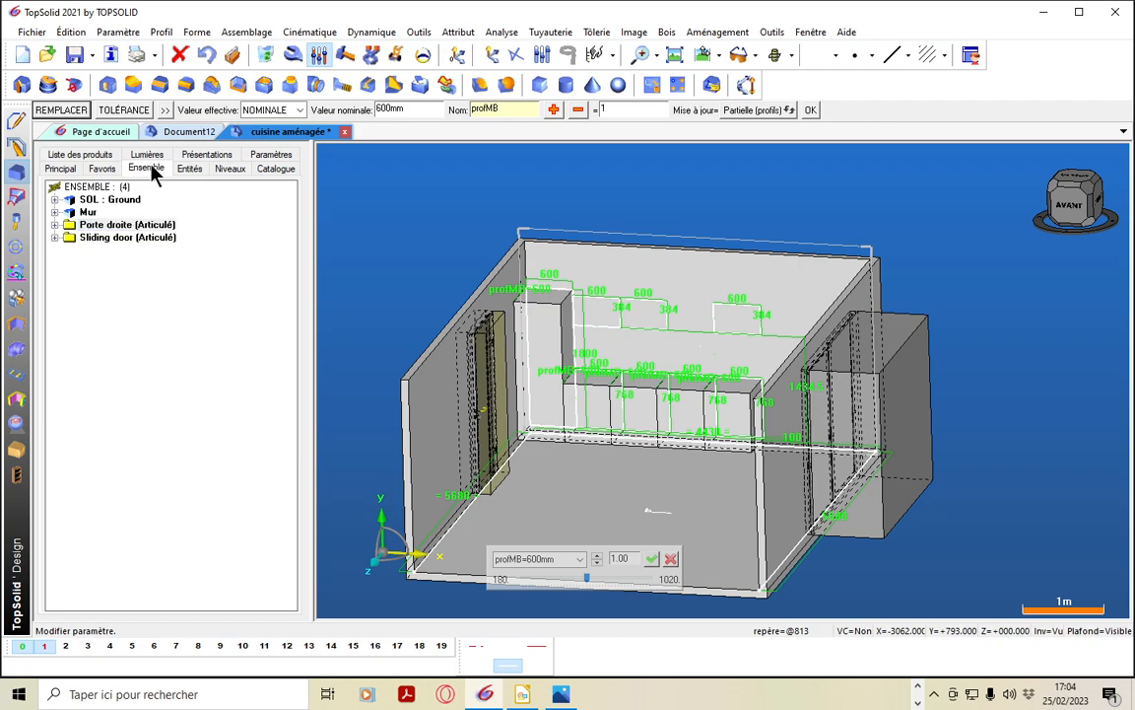
right_click(149, 283)
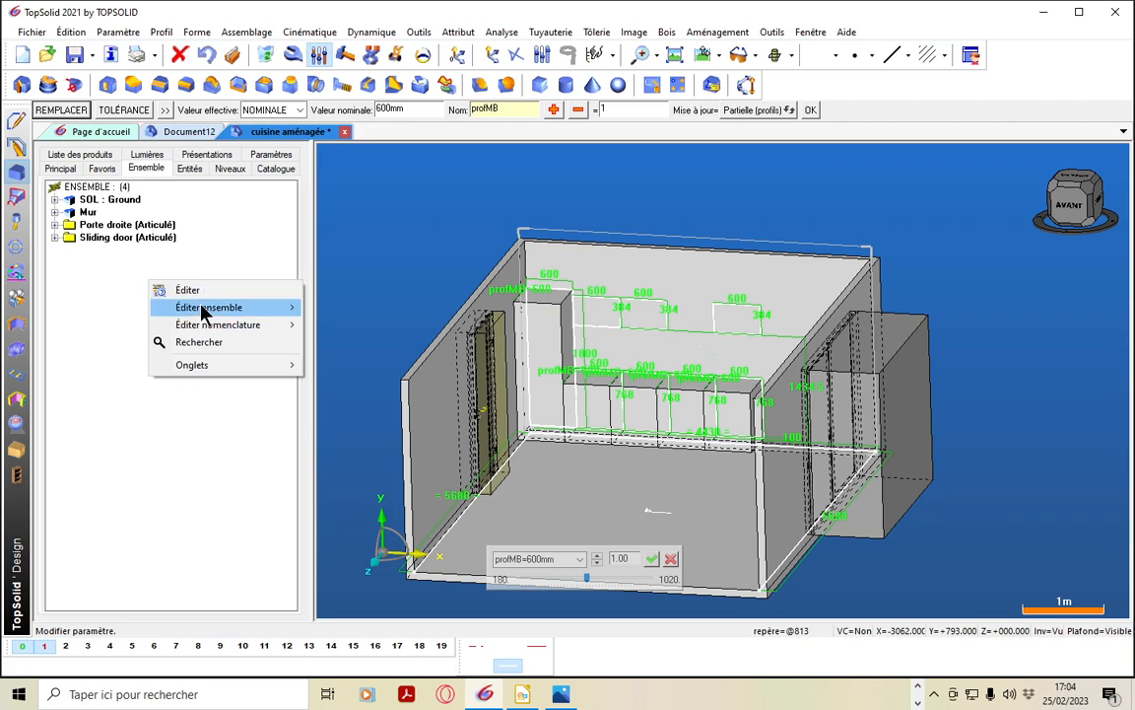
mouse_move(202, 310)
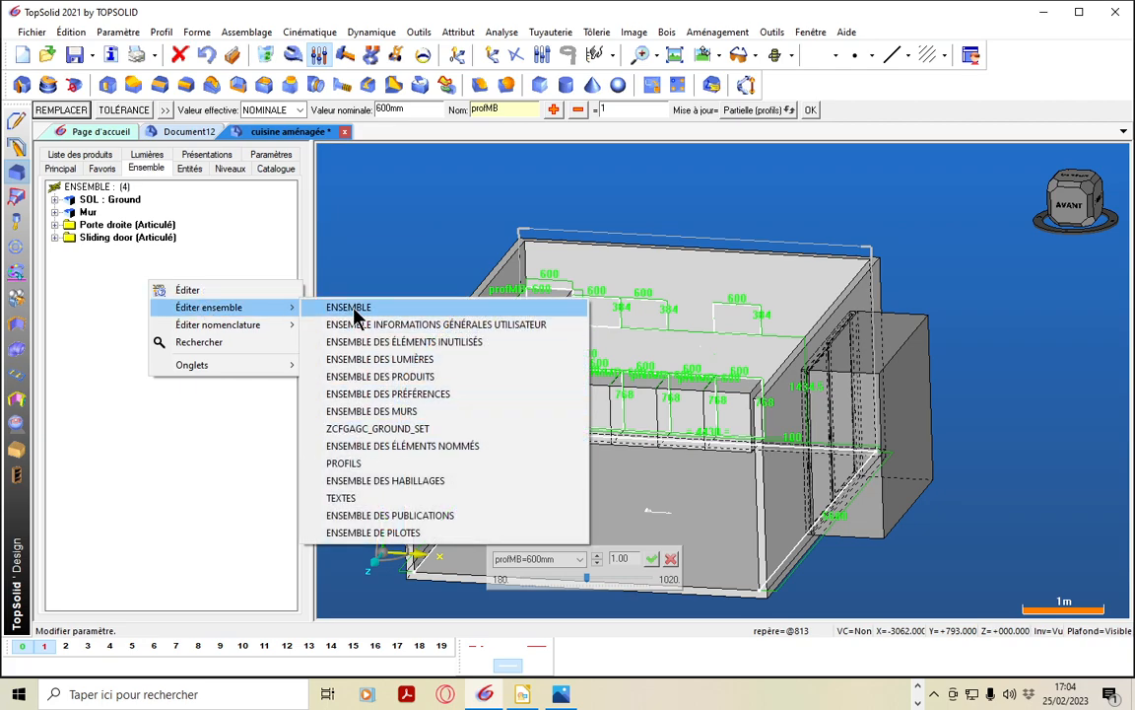
click(170, 442)
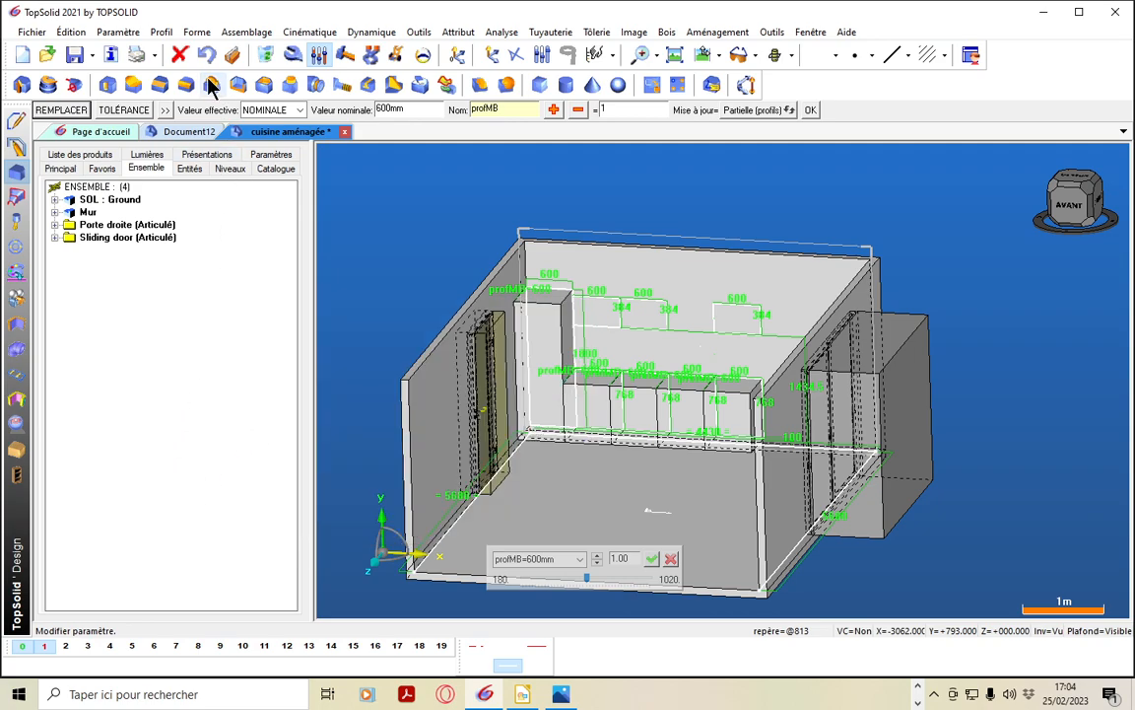
In the parameter list, set profMB to 560 mm and define it as a driver with Pilote set to Oui
click(135, 37)
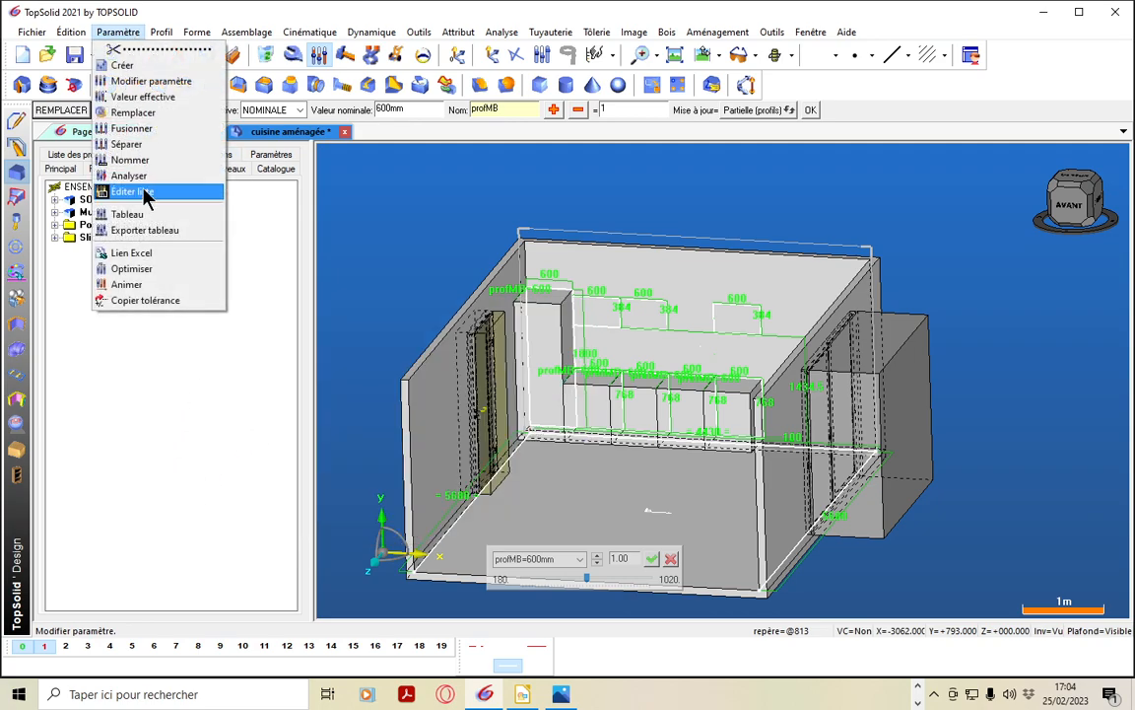
click(143, 192)
click(69, 111)
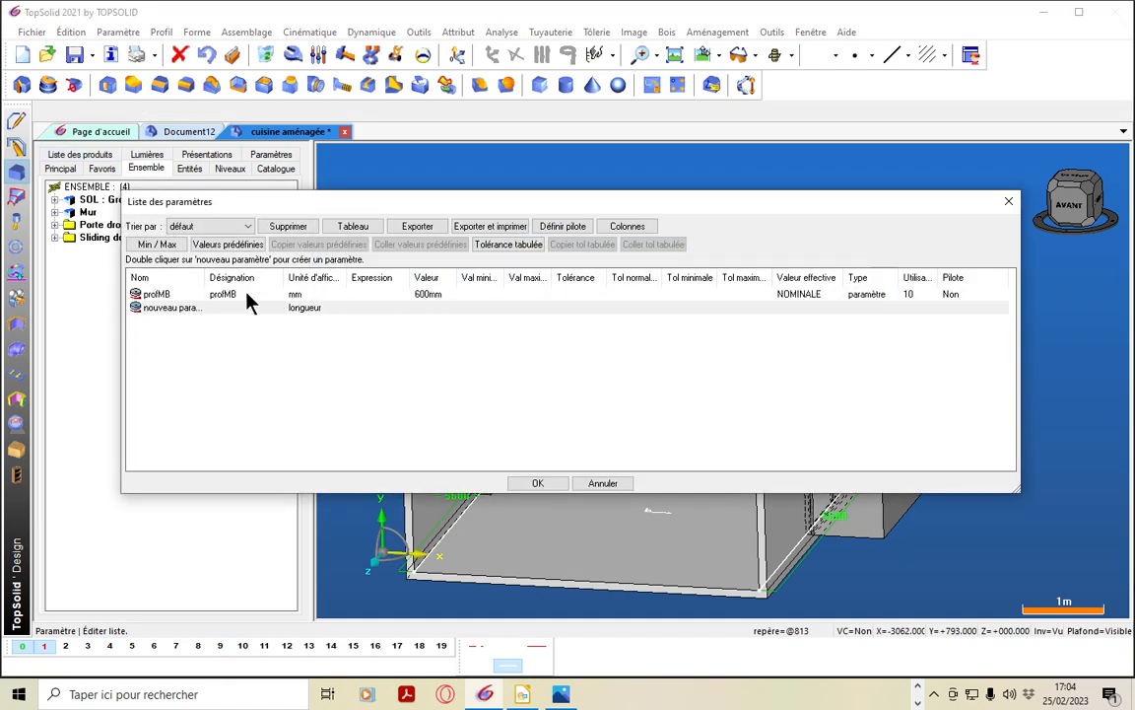
double_click(430, 295)
drag(439, 294, 387, 293)
text(560)
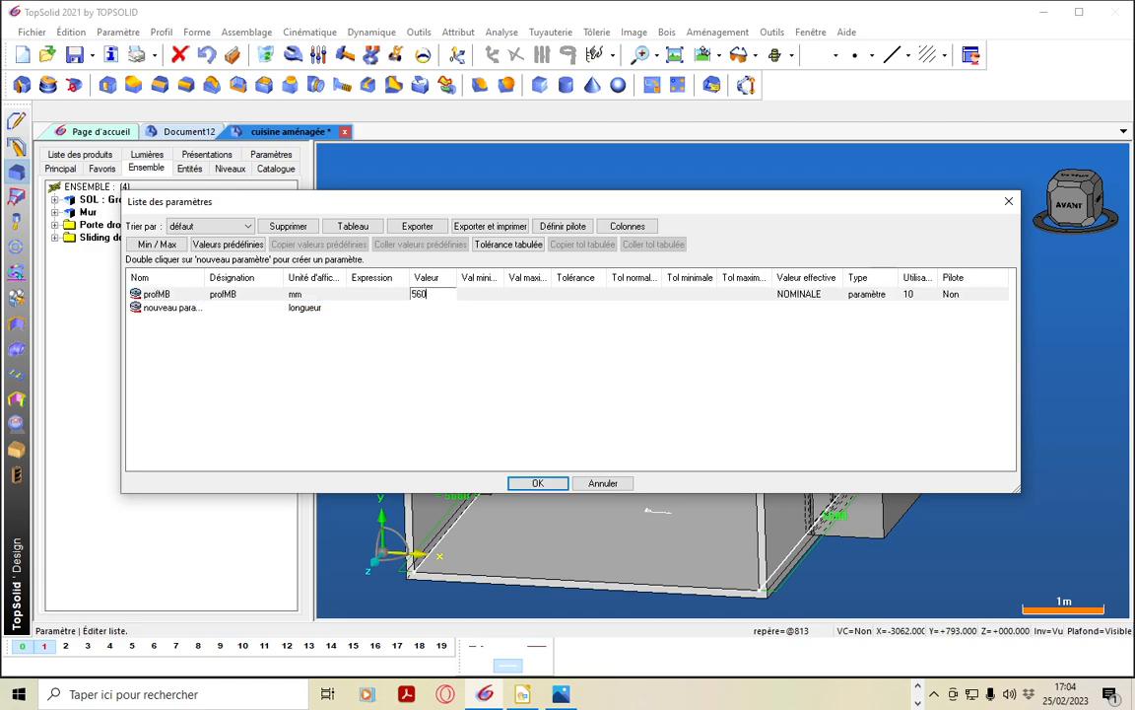
key(Return)
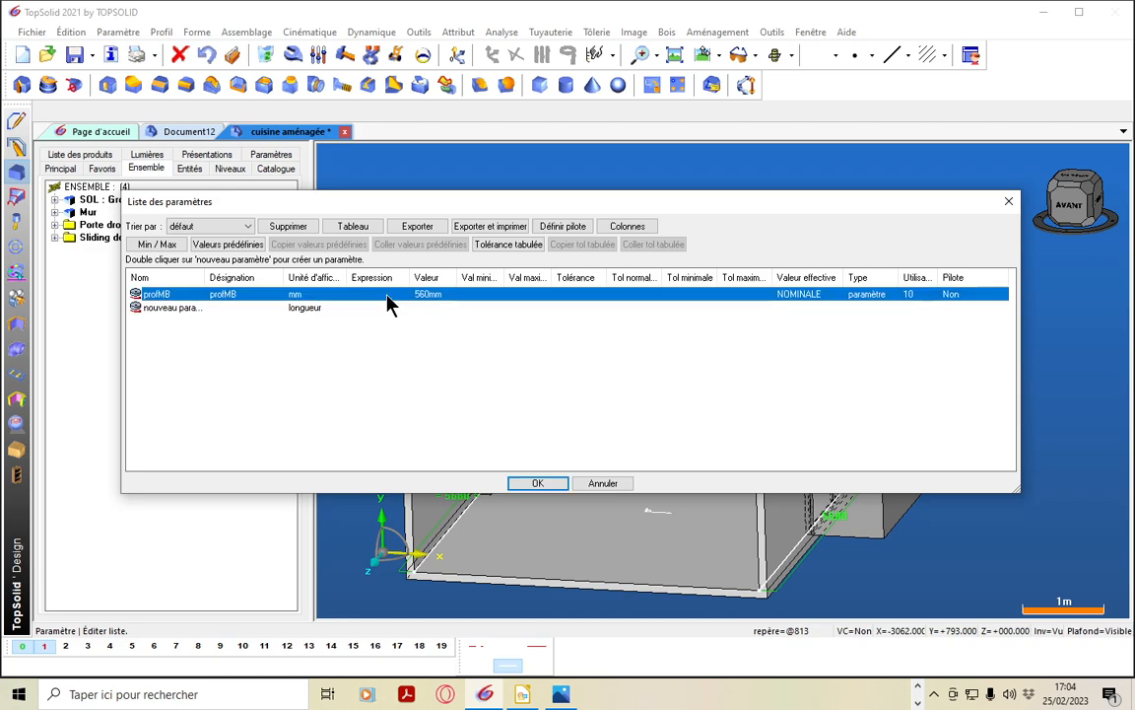
double_click(952, 294)
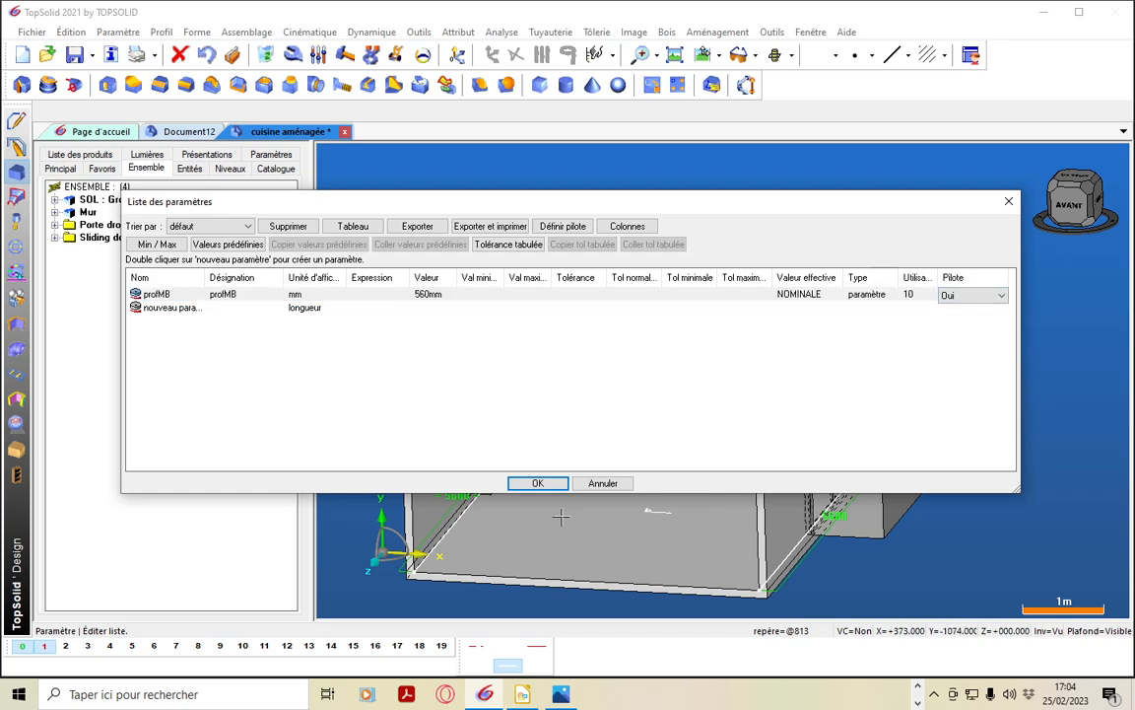
click(548, 483)
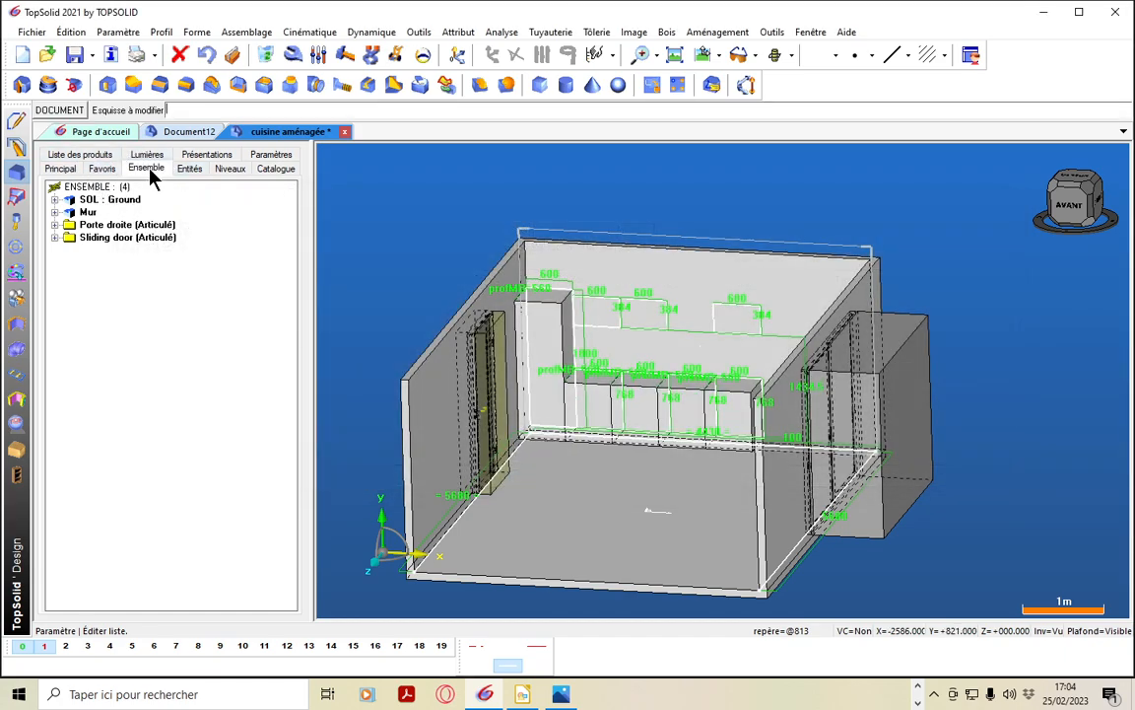
Show the driver set ENSEMBLE DE PILOTES in the model tree
right_click(118, 327)
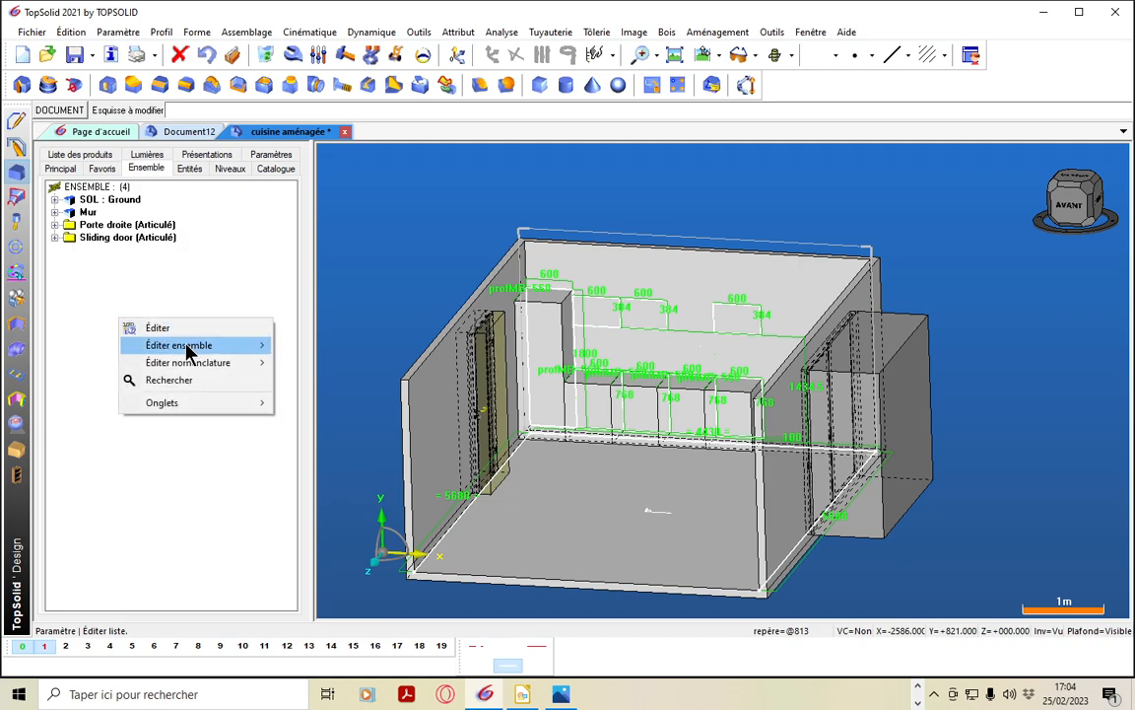
mouse_move(253, 345)
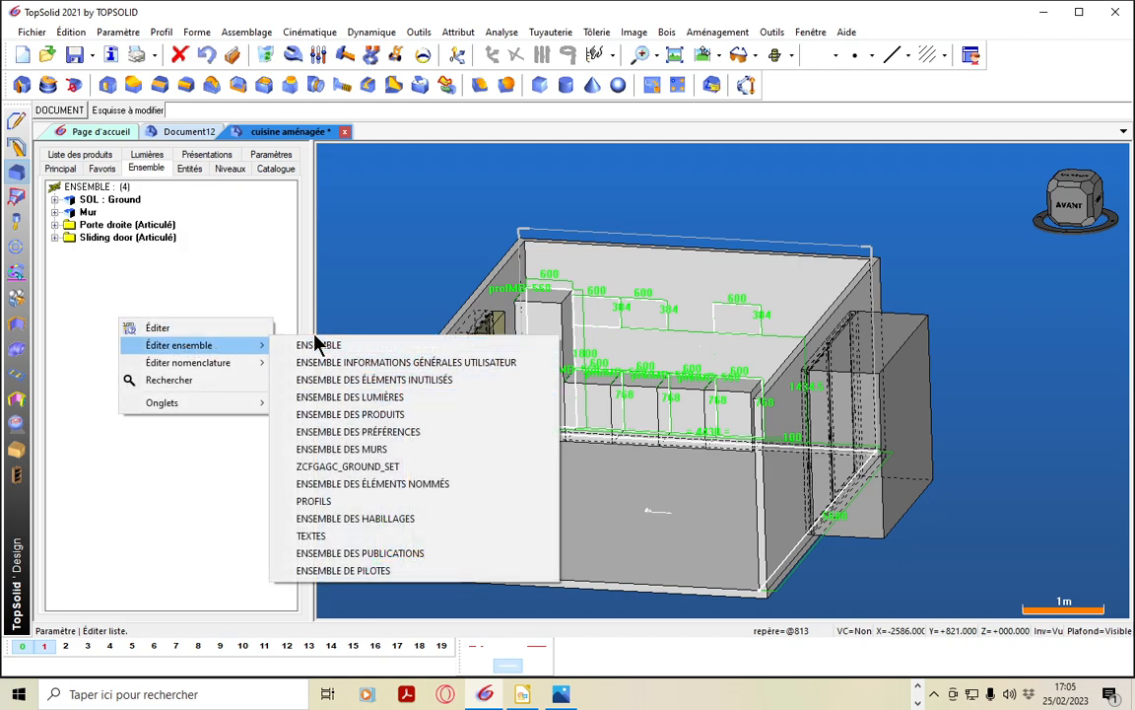
click(340, 572)
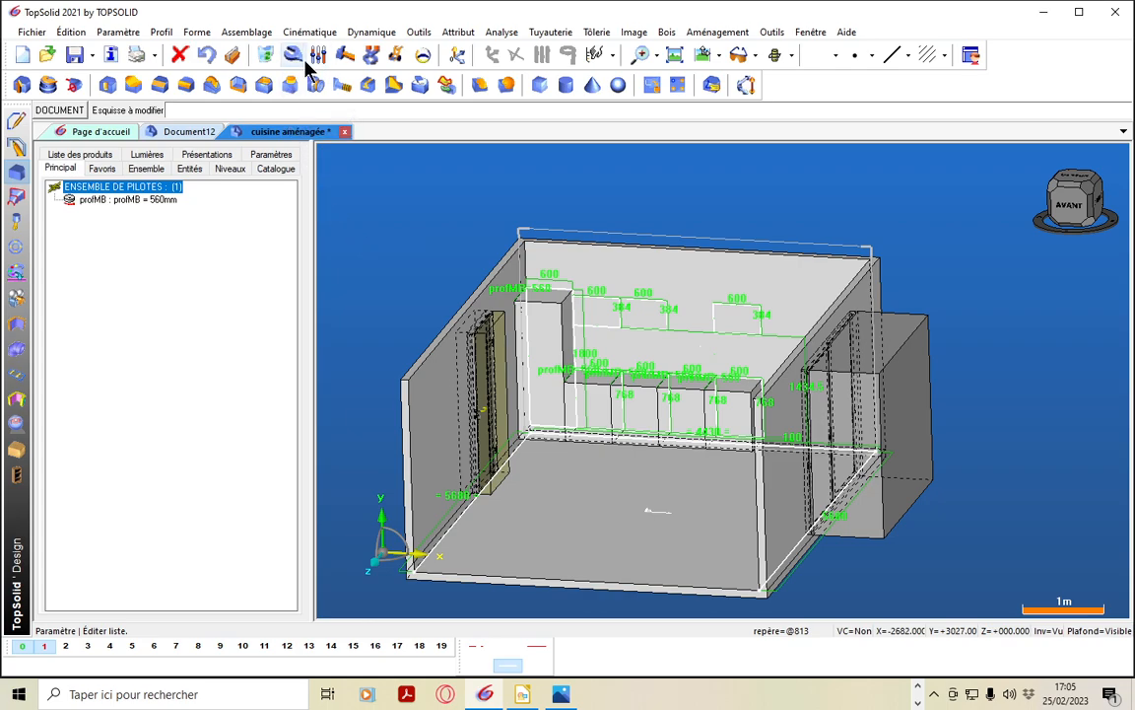
Extrude the wall cabinet profile nearest the tall cabinet into the room with a height parameter profMH=330
click(22, 85)
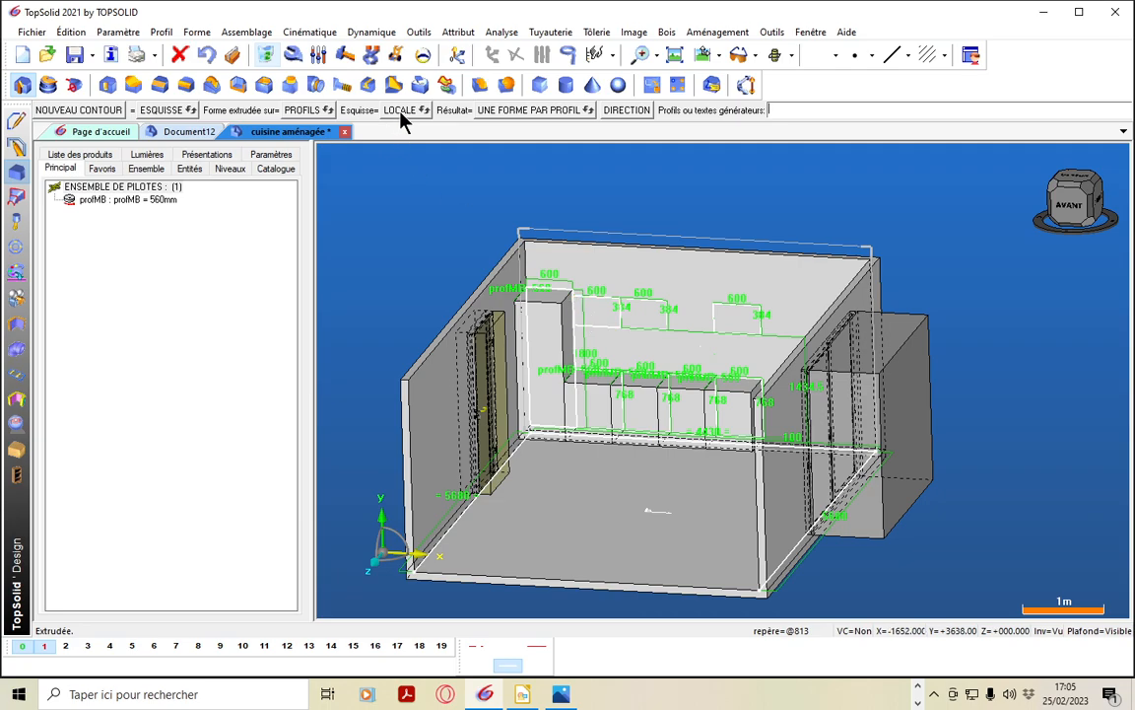
click(598, 327)
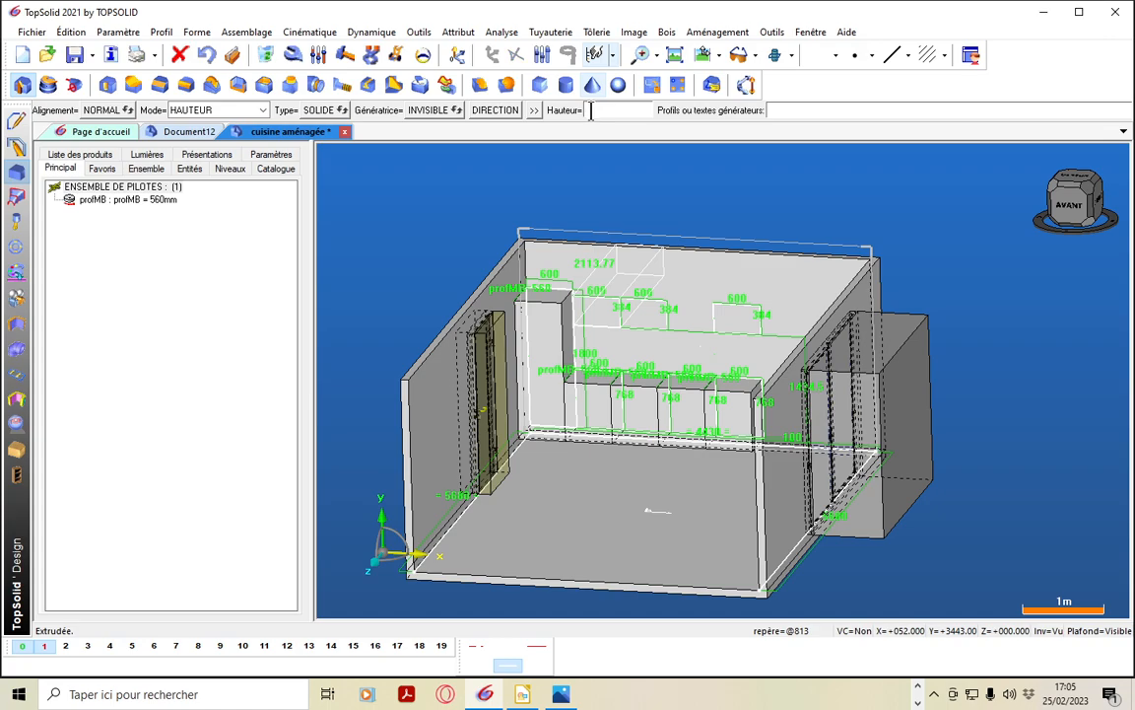
text(profMH=330)
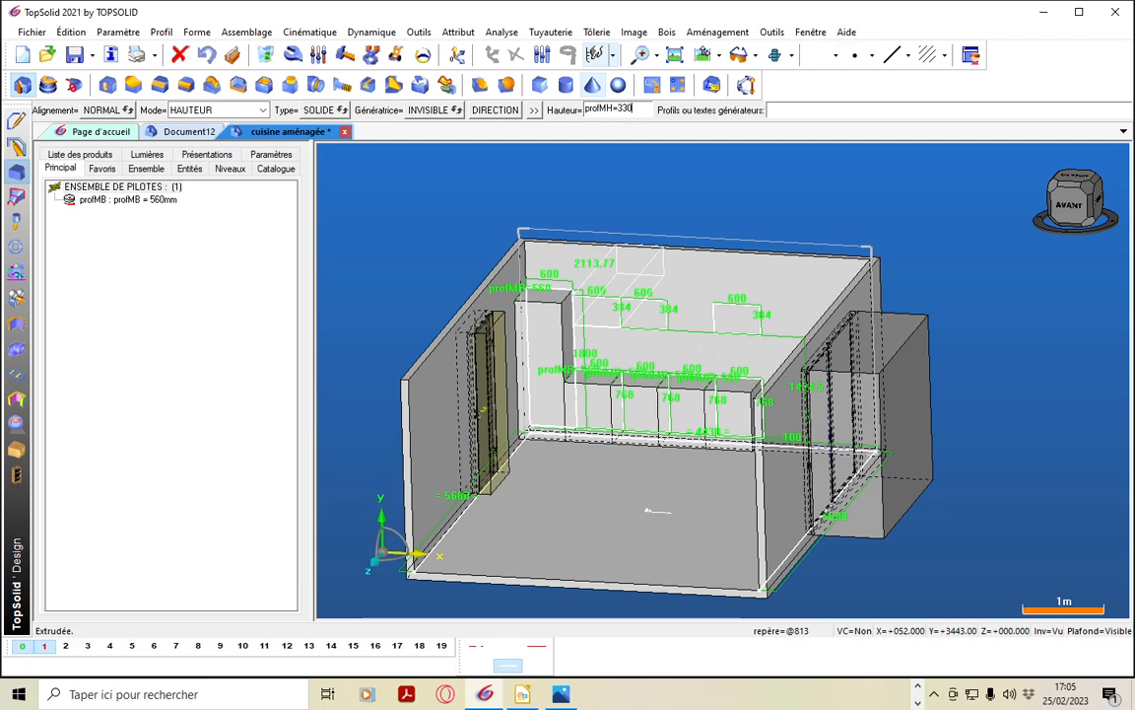
key(Return)
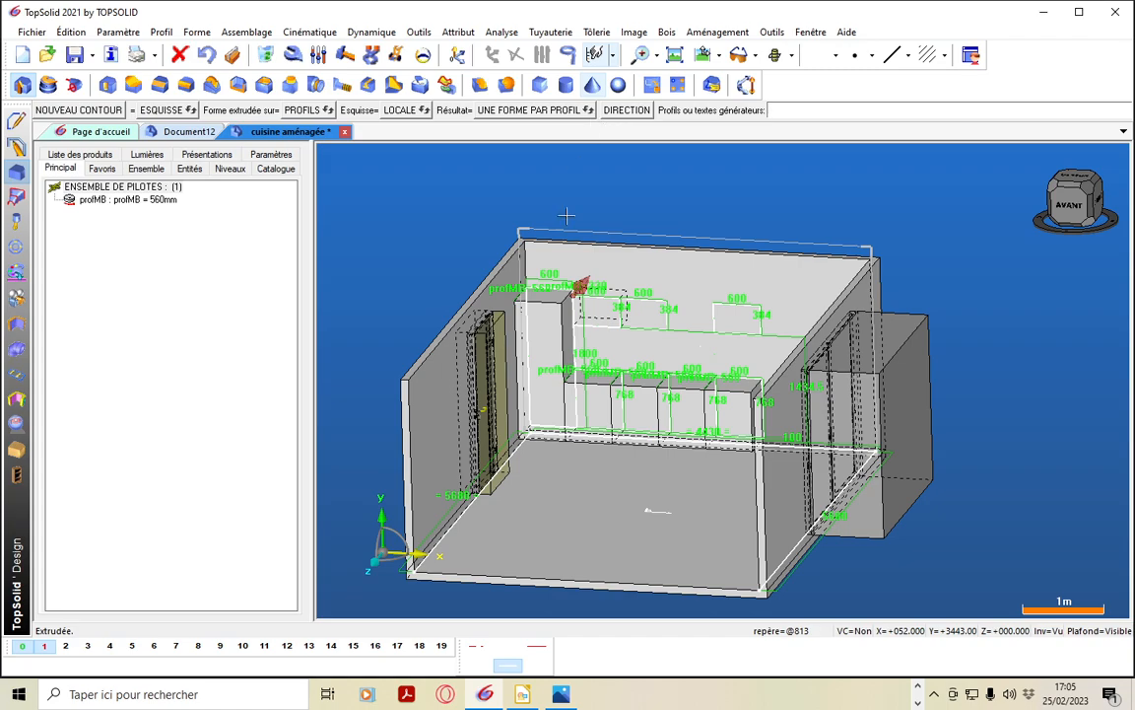
scroll(581, 258, up, 2)
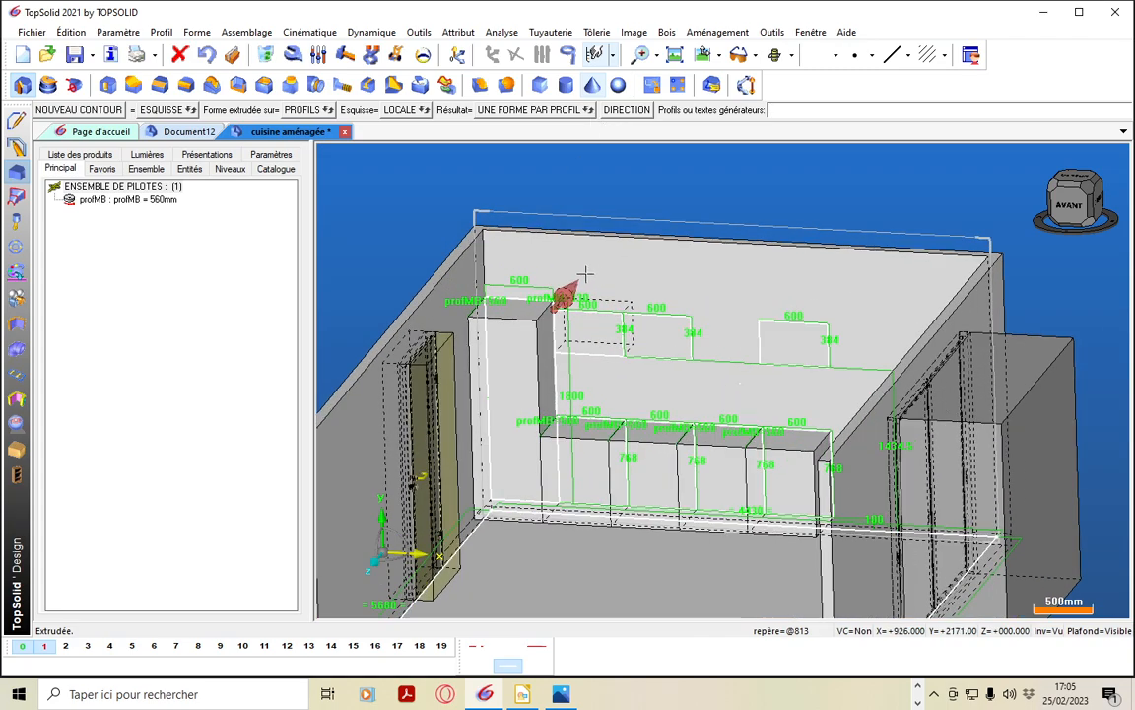
click(573, 284)
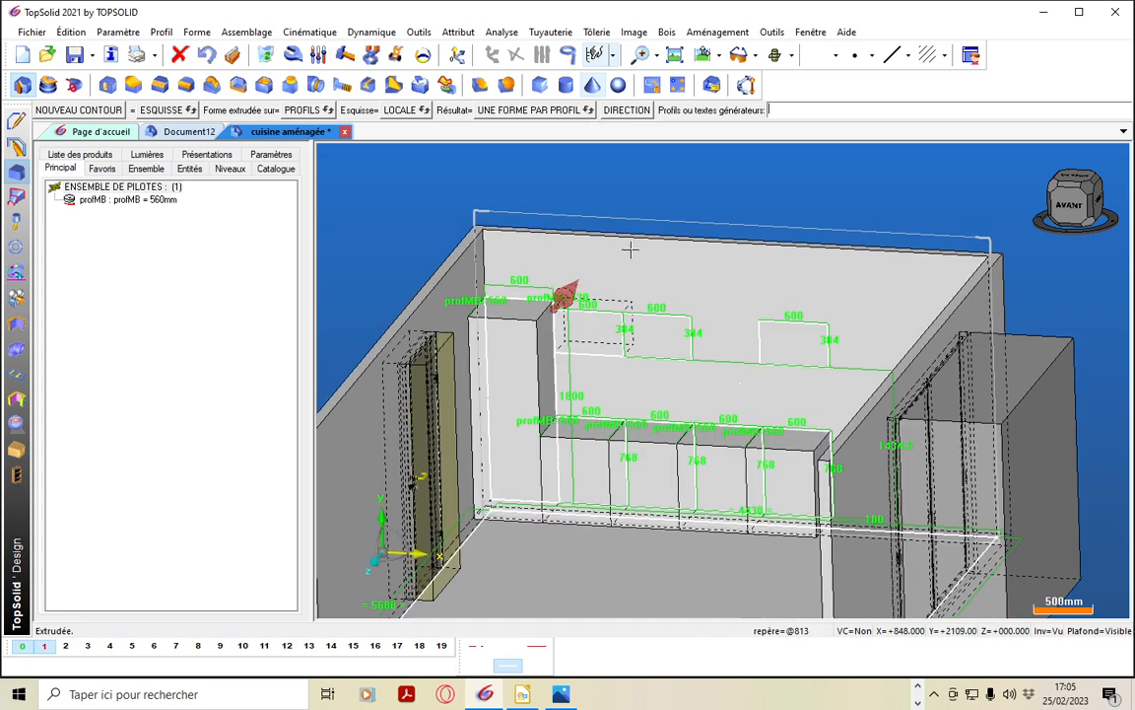
Extrude the two remaining wall cabinet profiles into the room, each by the same profMH parameter
click(637, 314)
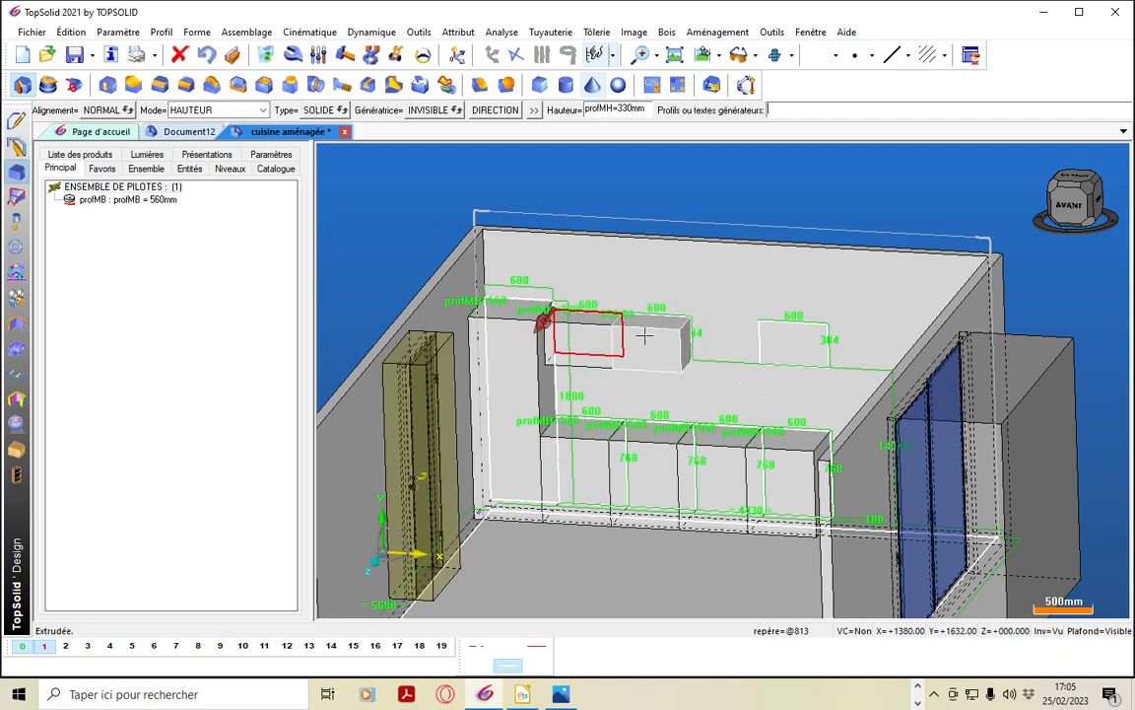
click(595, 337)
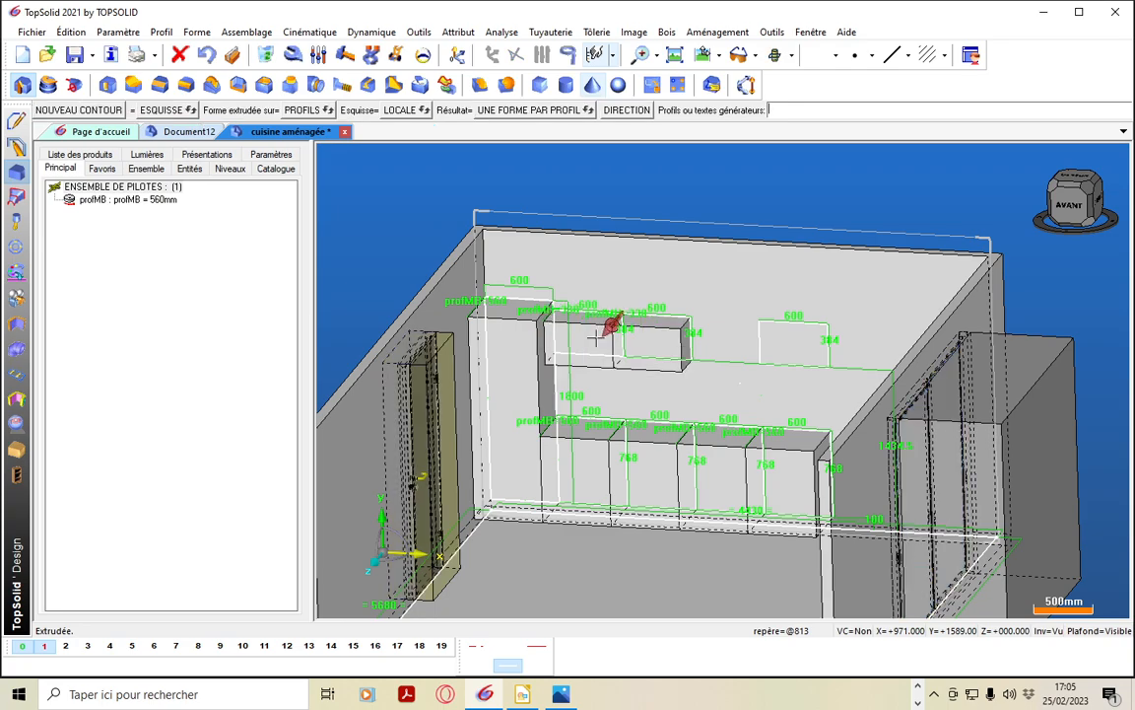
click(760, 339)
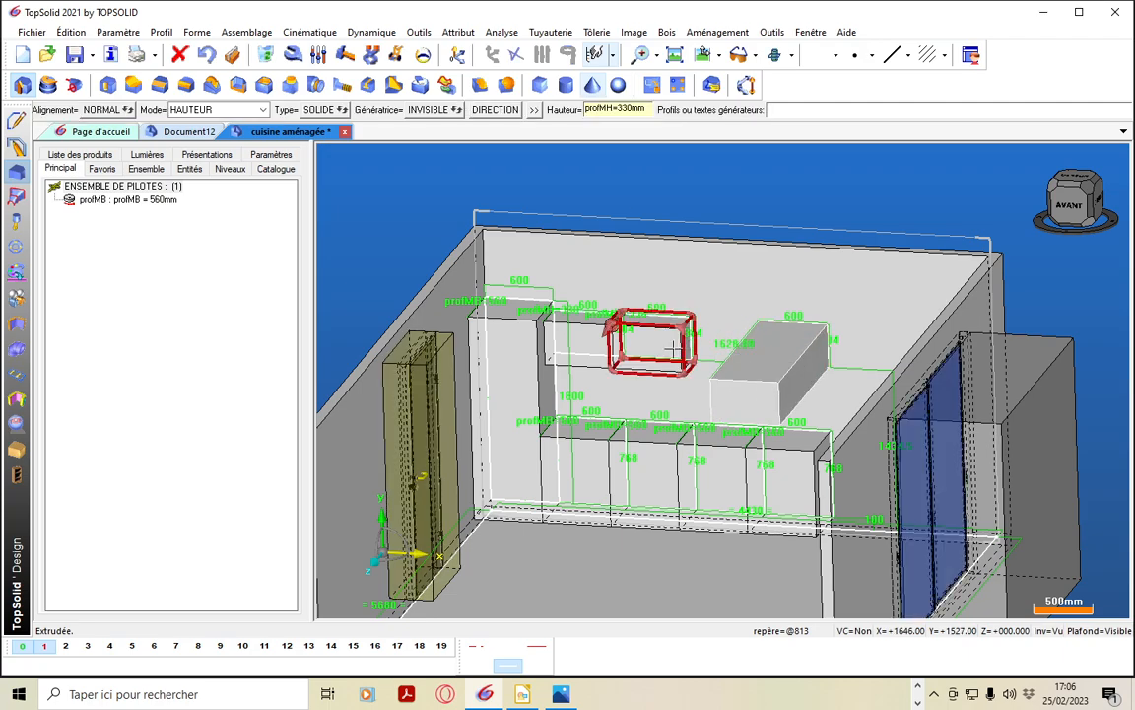
click(672, 347)
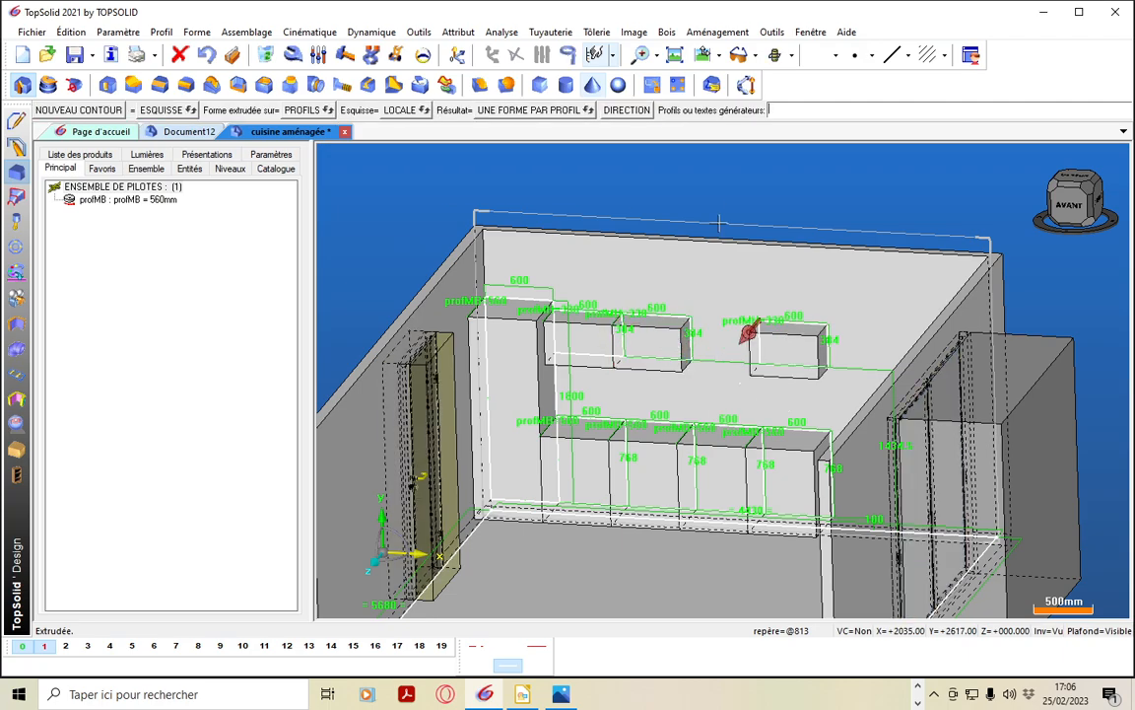
Leave the extrusion command and hide the invisible elements so only the room and cabinet volumes are displayed
click(701, 193)
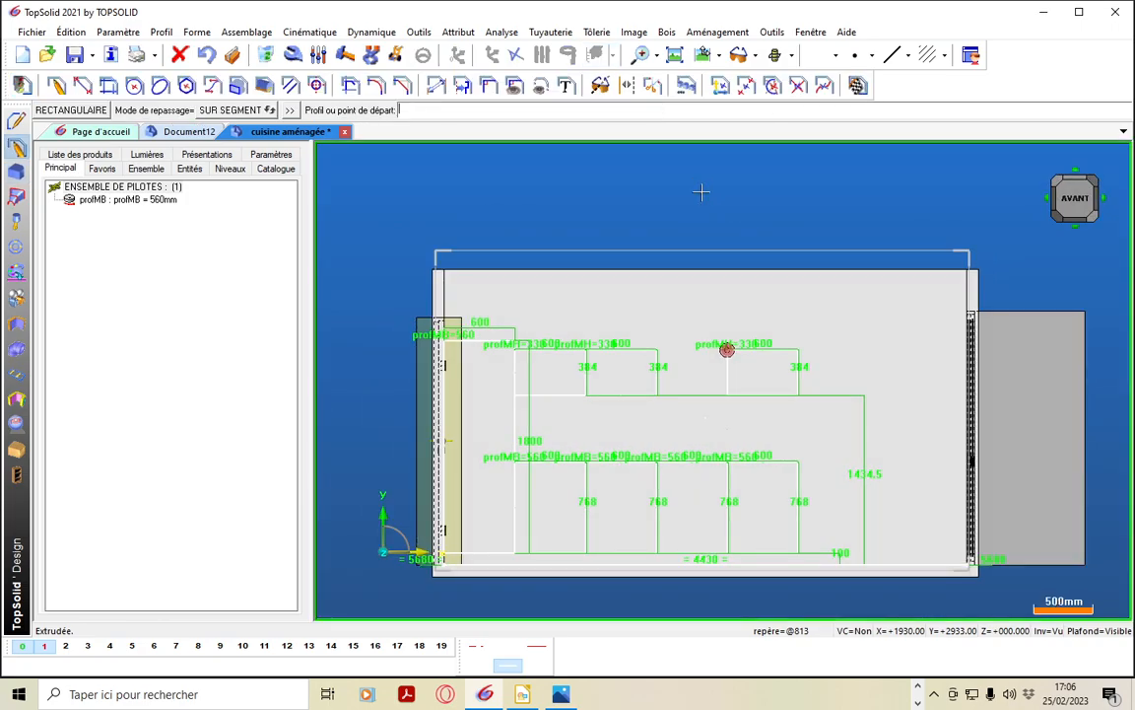
middle_drag(774, 457, 747, 475)
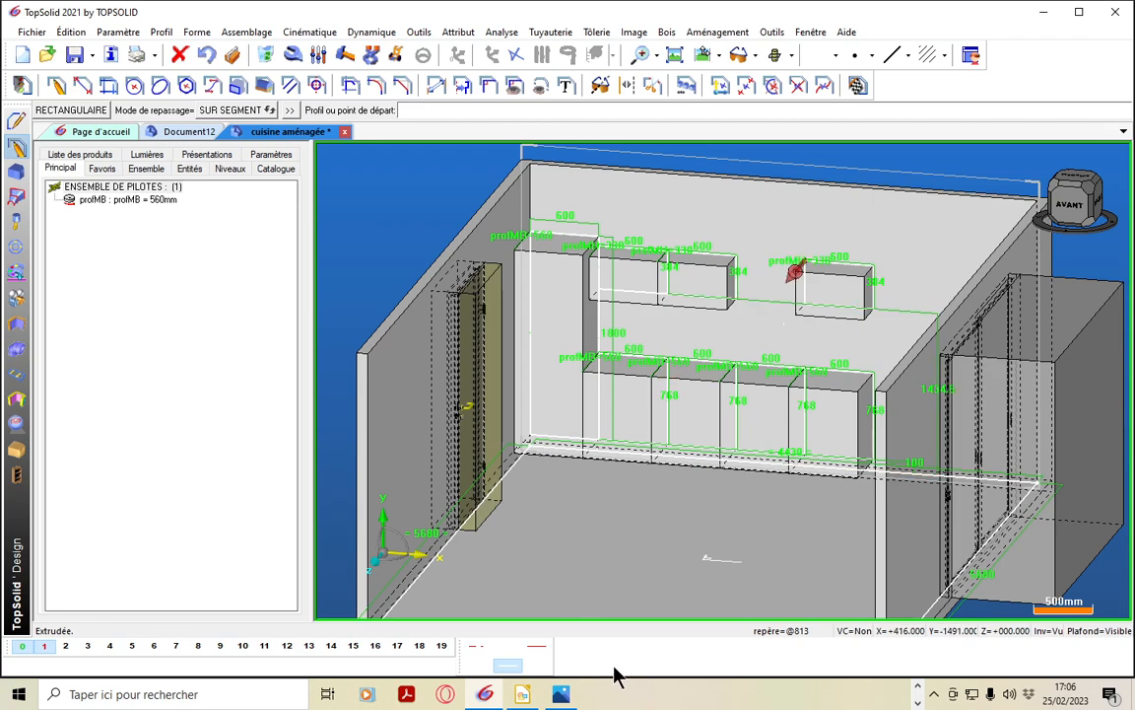
key(Escape)
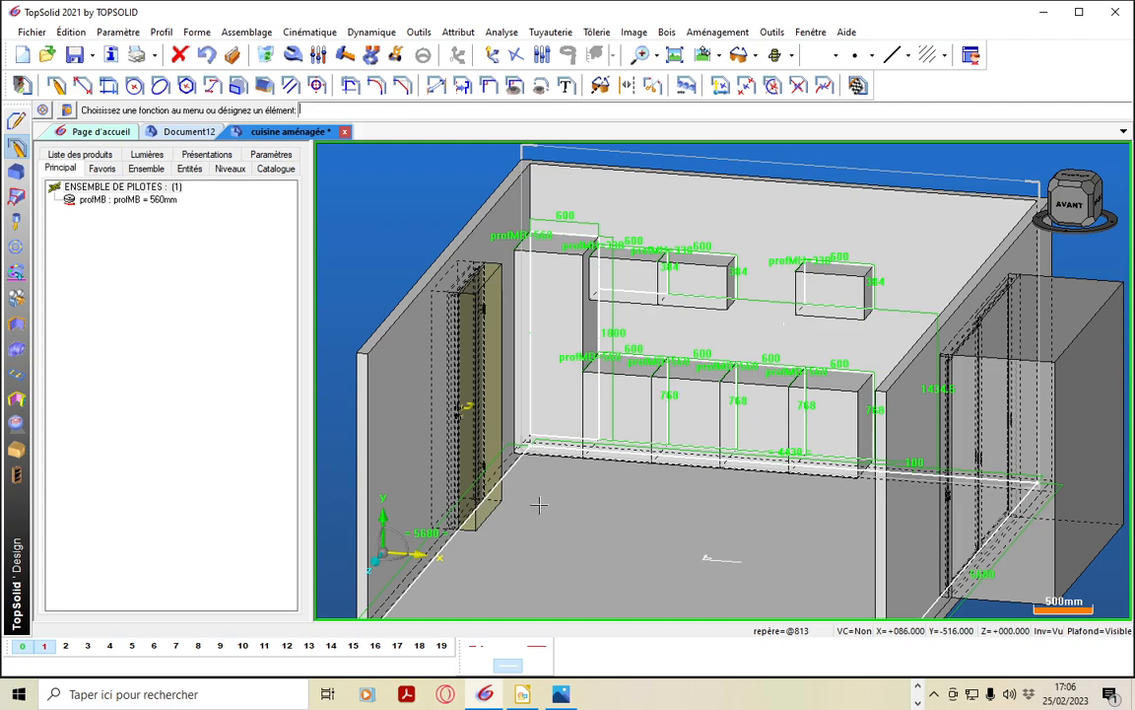
click(1042, 634)
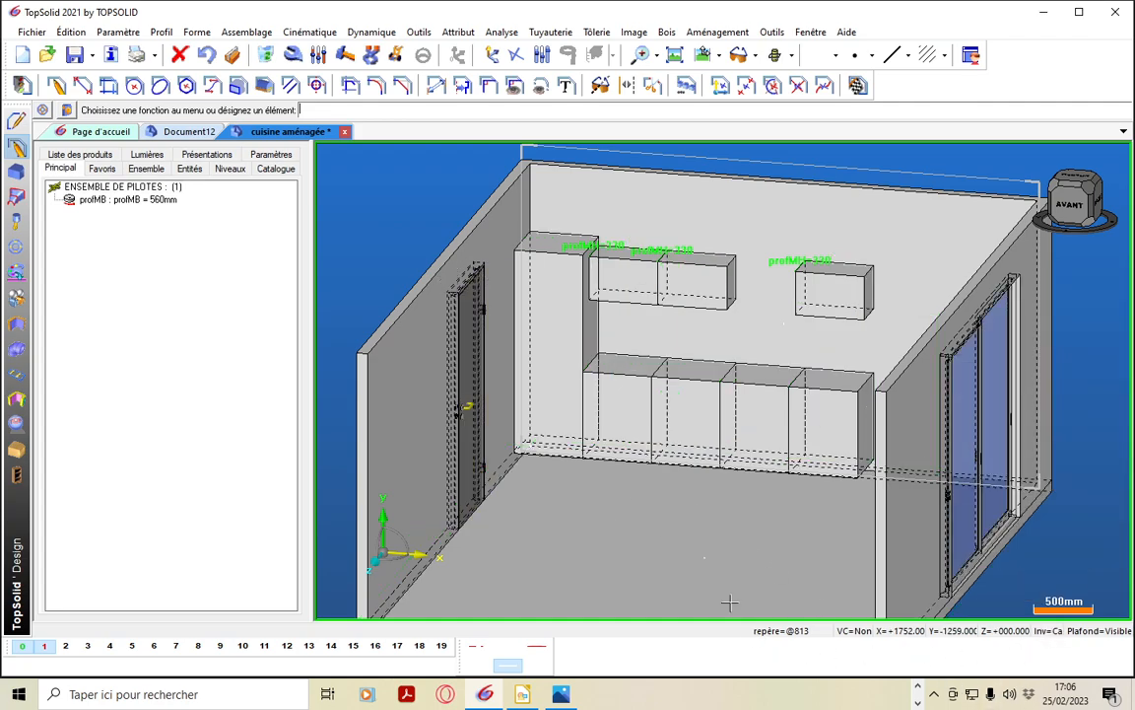